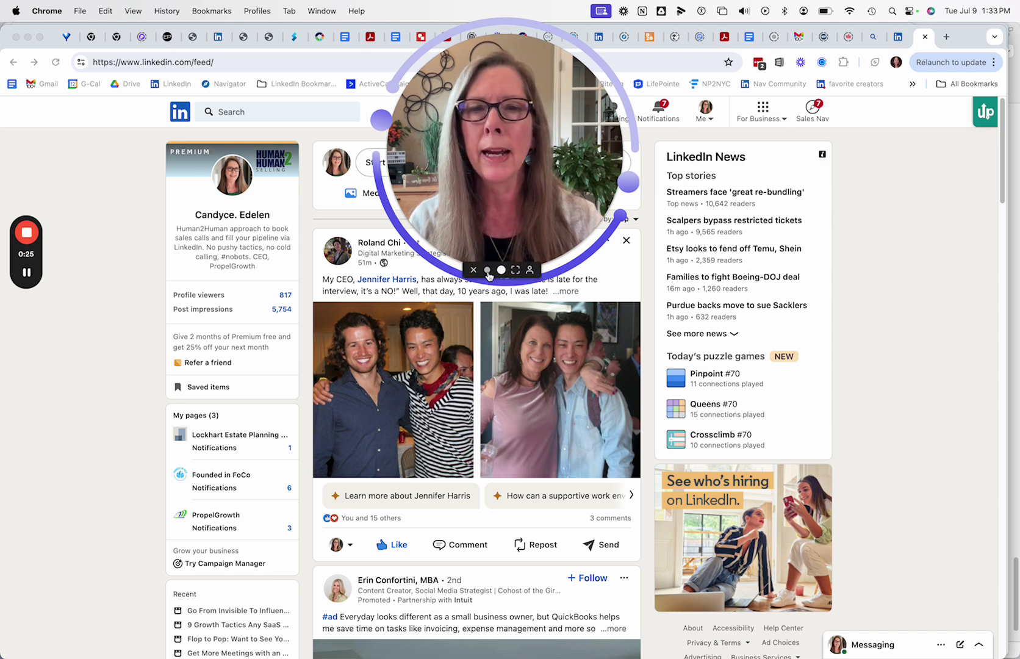
Load the saved ERP Influencers 3 search from the LinkedIn Bookmarks folder and filter it to Past 24 hours
click(487, 271)
drag(439, 197, 931, 187)
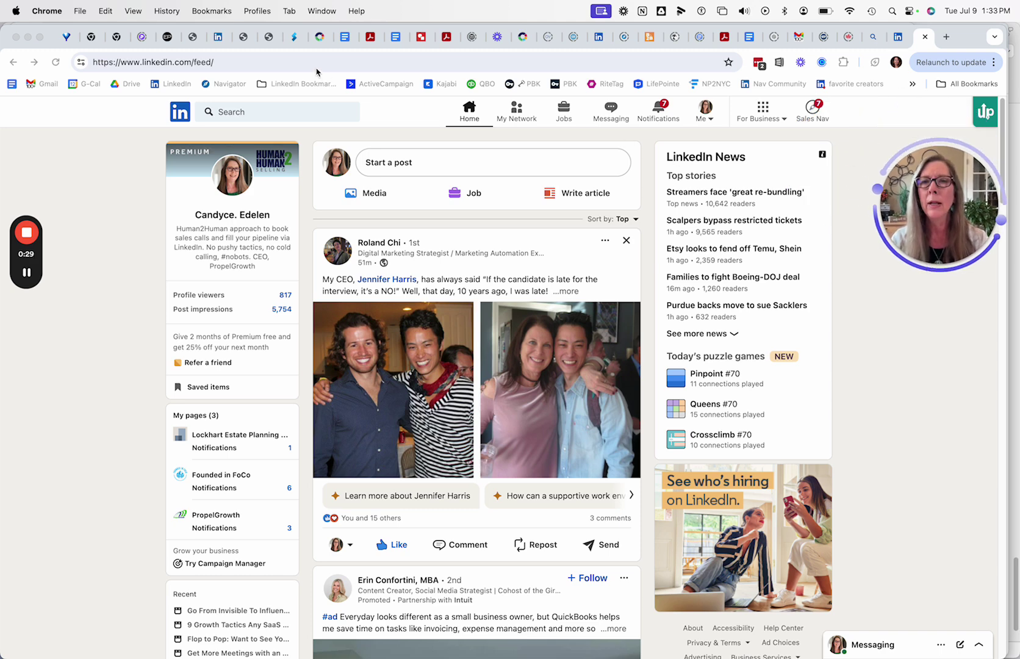
click(285, 84)
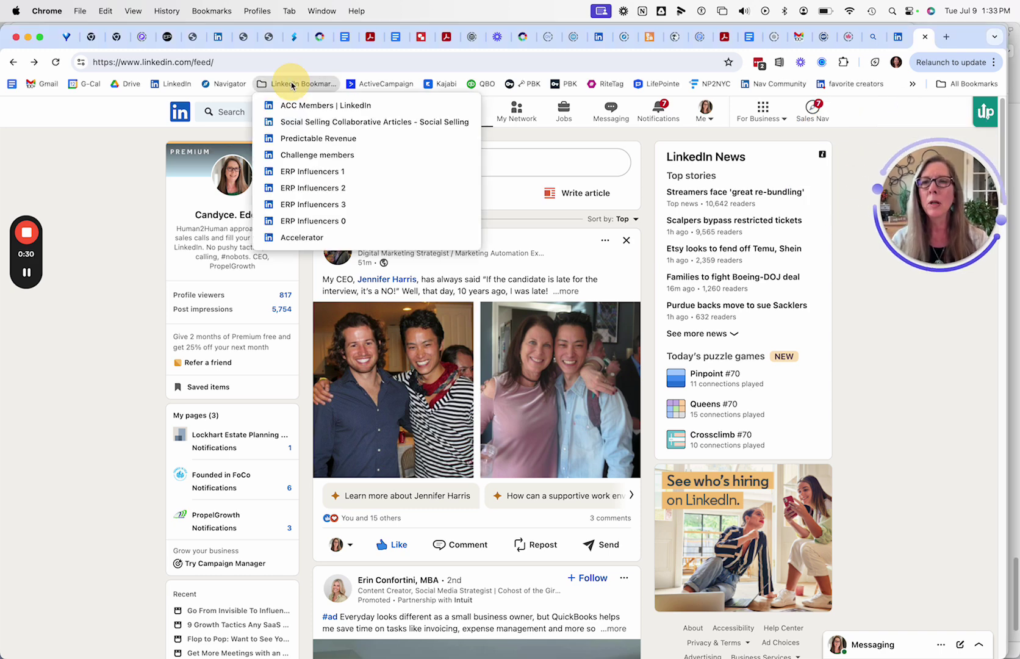
click(293, 203)
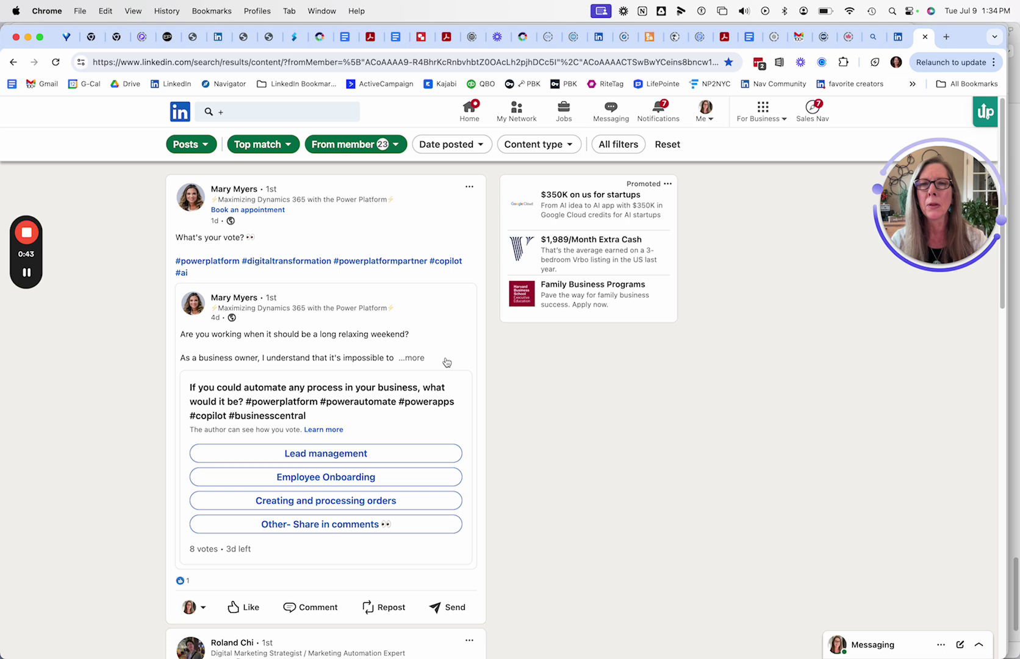
click(457, 149)
click(390, 182)
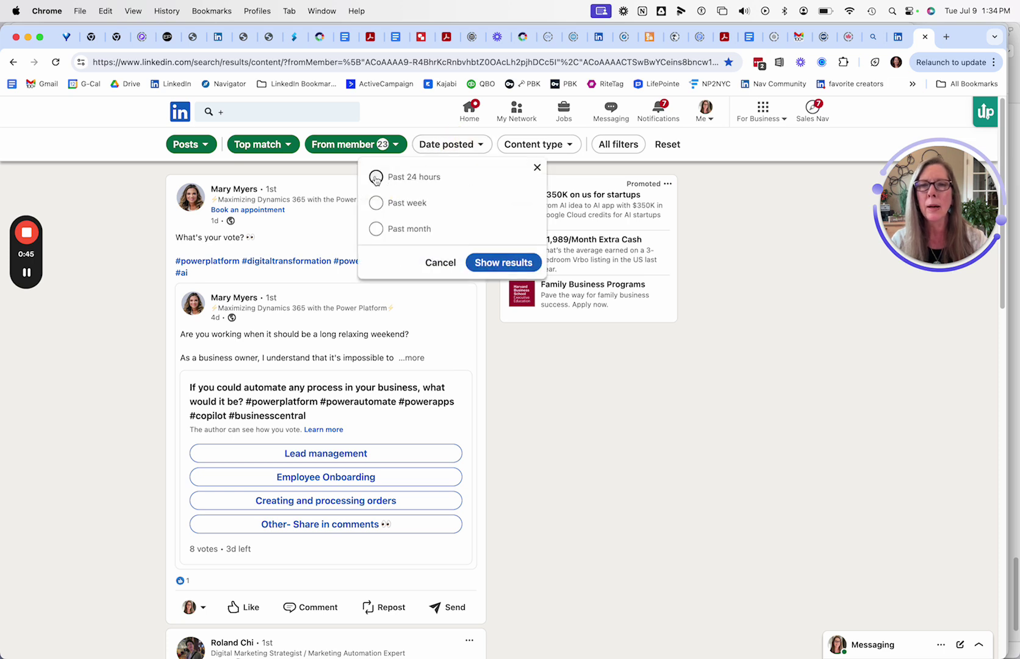
click(488, 262)
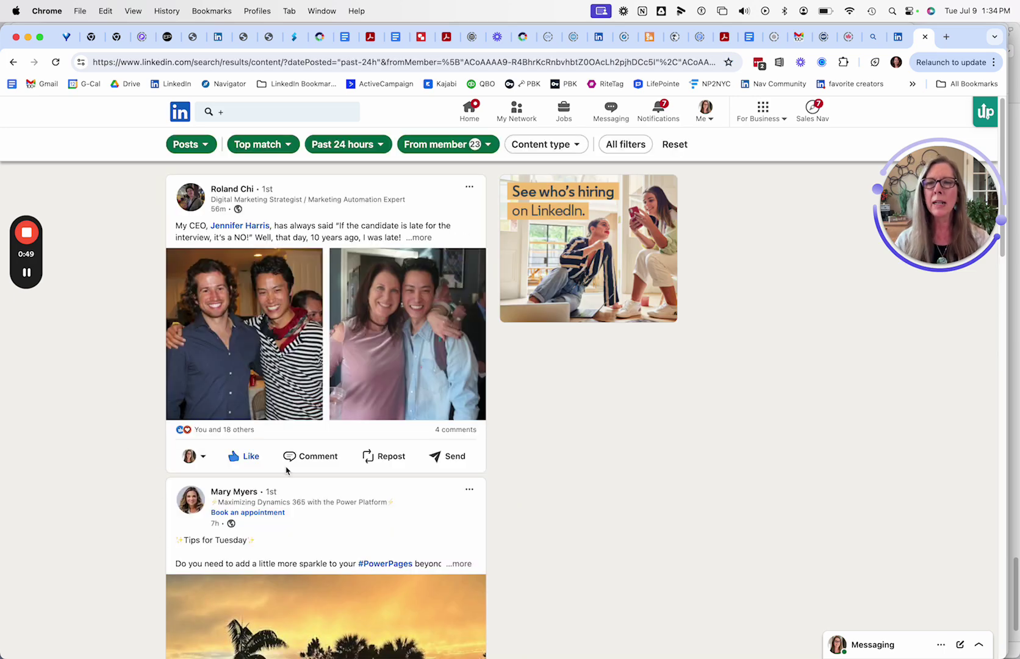
scroll(366, 439, down, 15)
scroll(207, 519, down, 15)
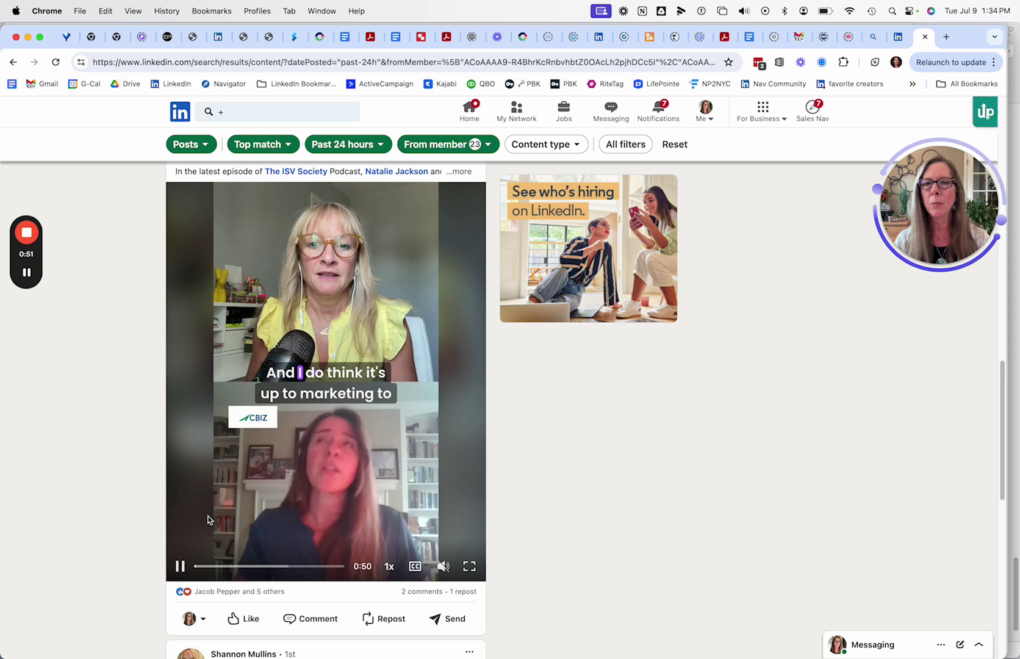
scroll(207, 520, down, 15)
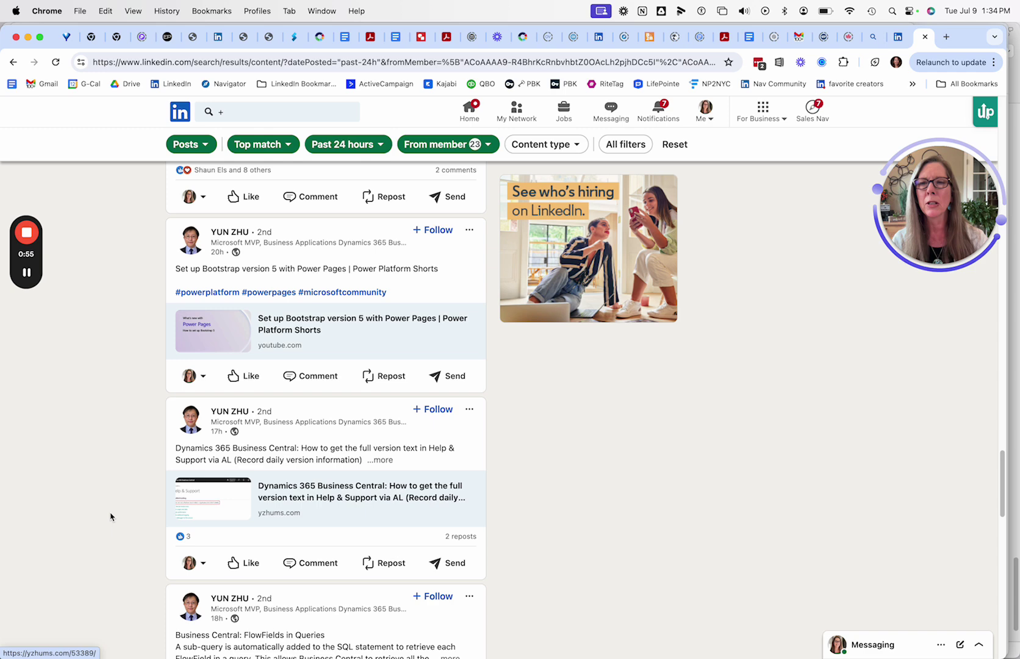
scroll(109, 514, up, 3)
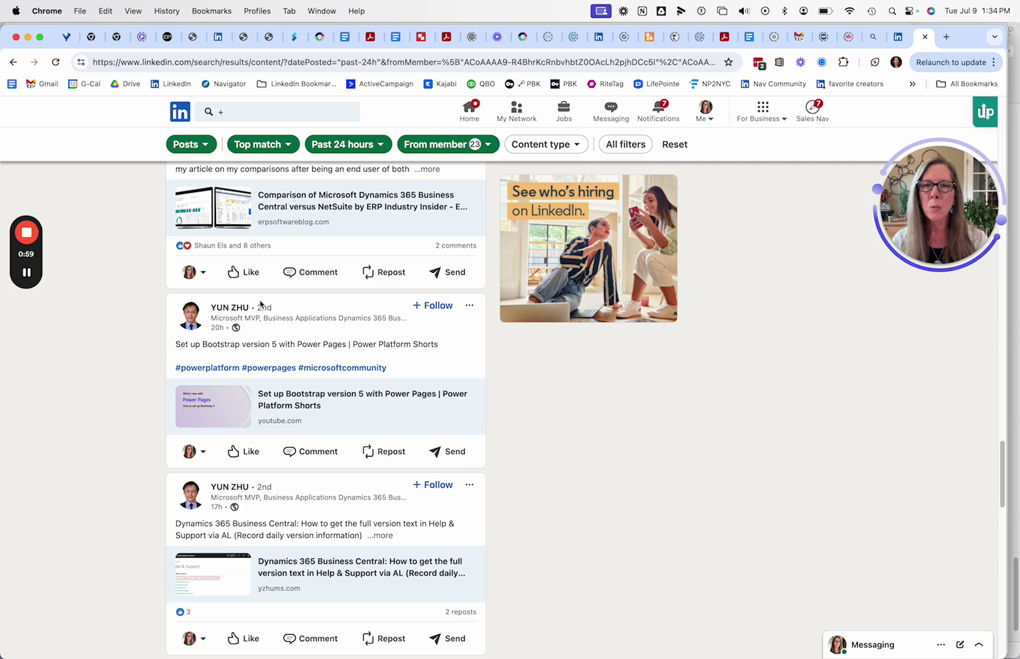
scroll(87, 393, up, 15)
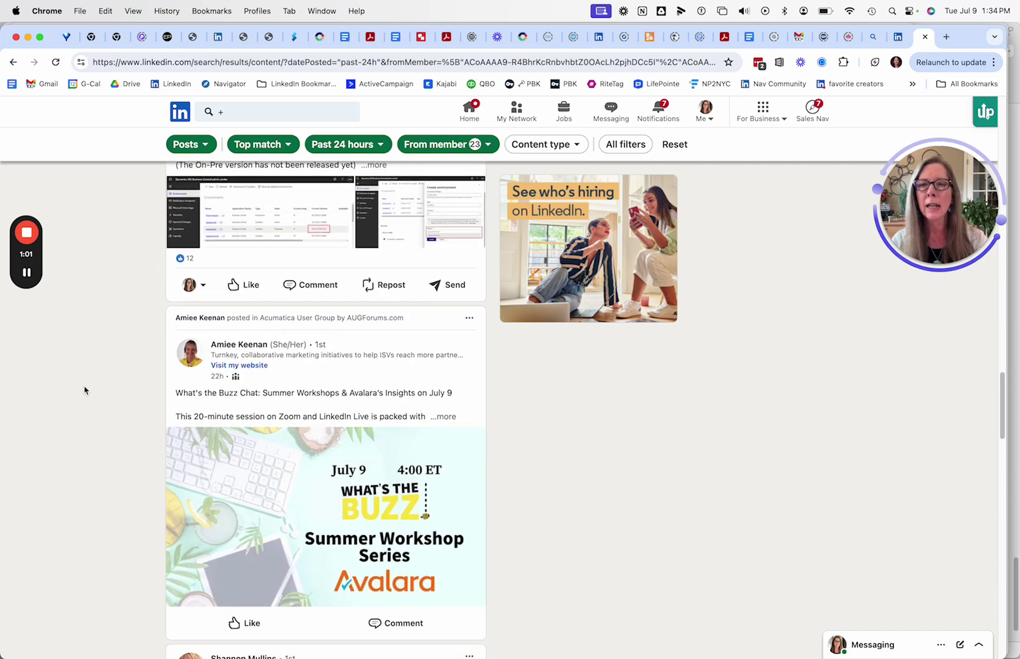
scroll(84, 390, up, 7)
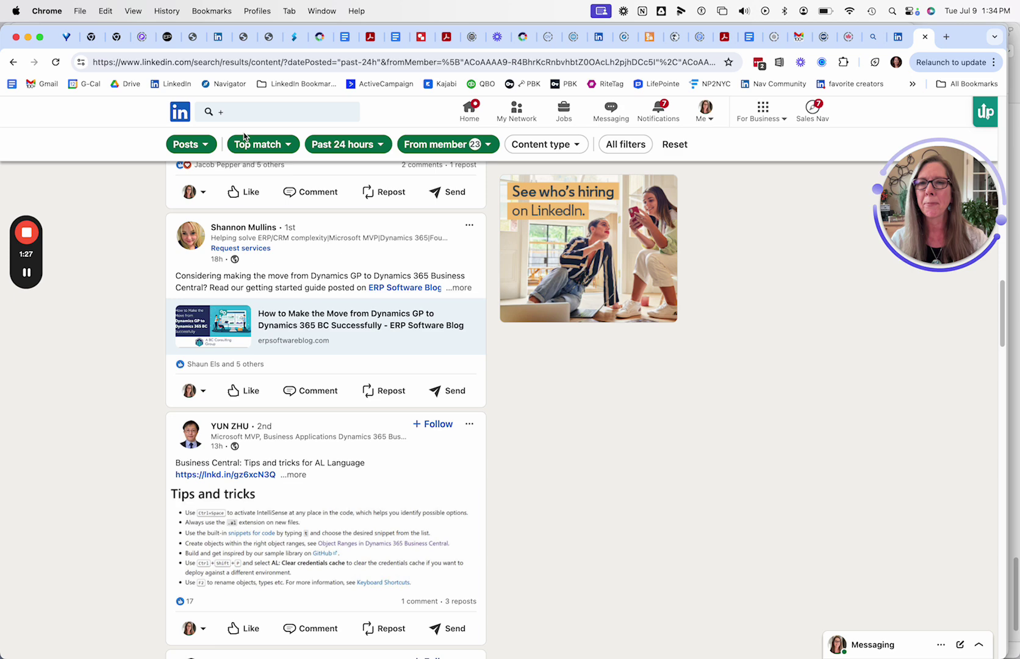
Return to the LinkedIn home feed and open LinkedIn in a new browser tab
click(175, 108)
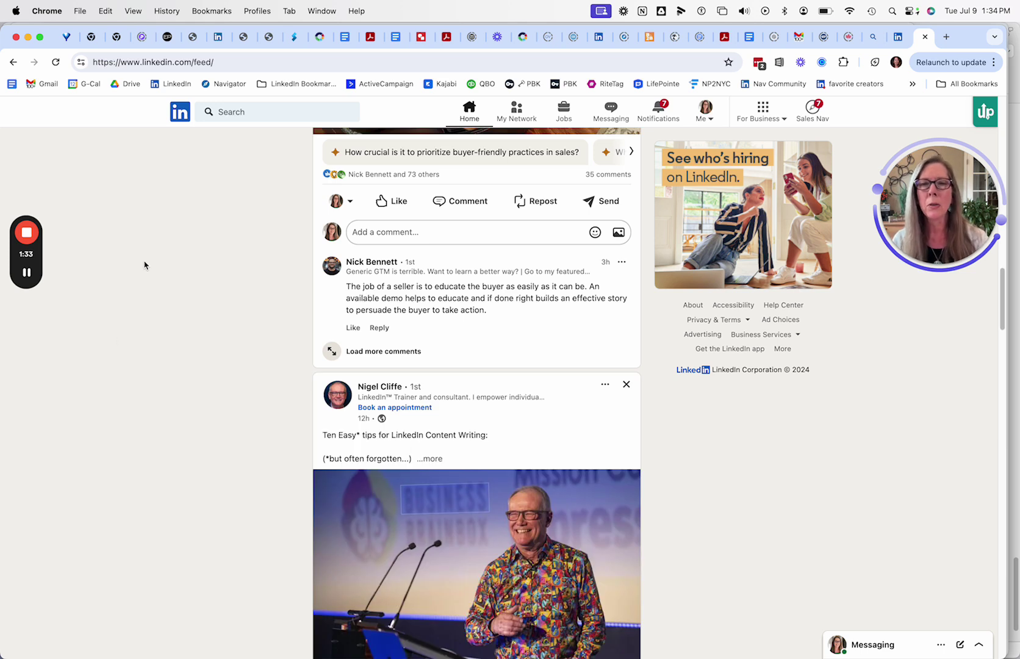
click(947, 38)
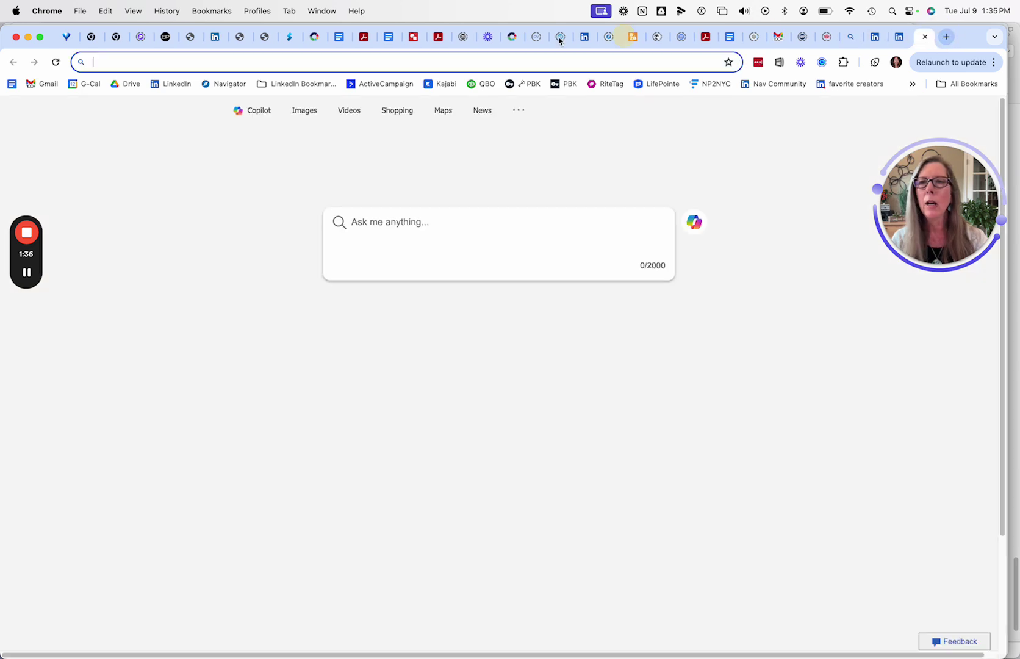
click(171, 84)
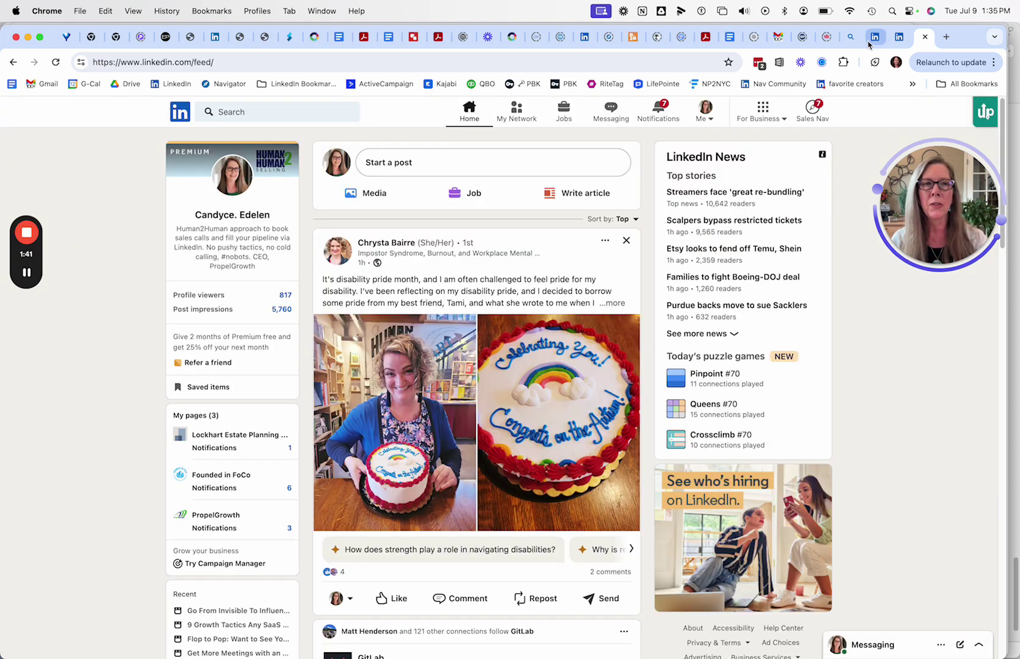
In the other LinkedIn tab, rerun the recent search 'predictable revenue model'
click(899, 37)
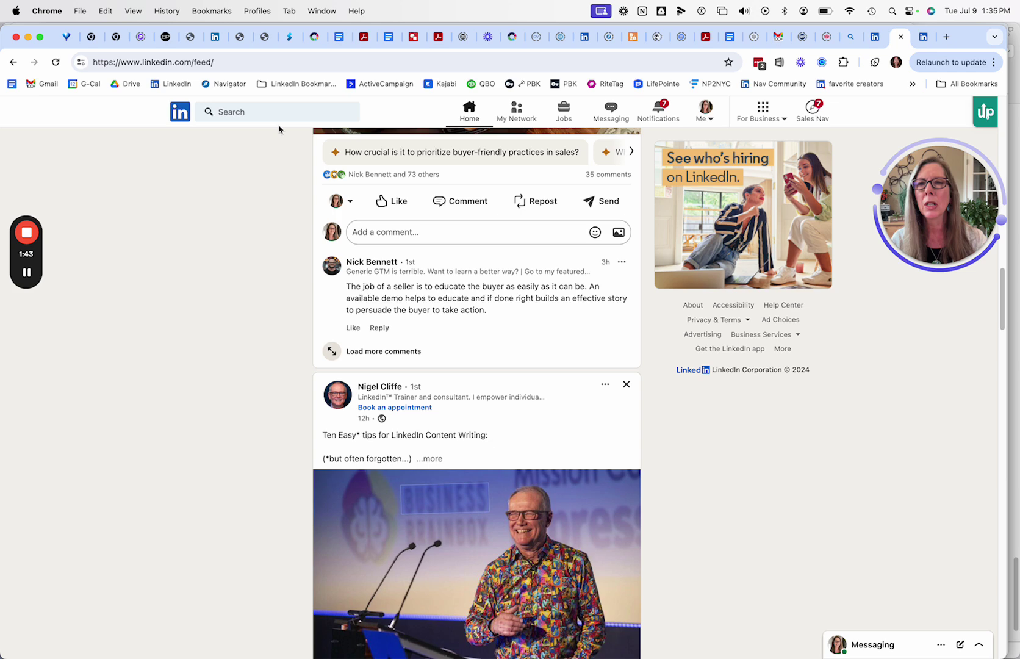
click(249, 110)
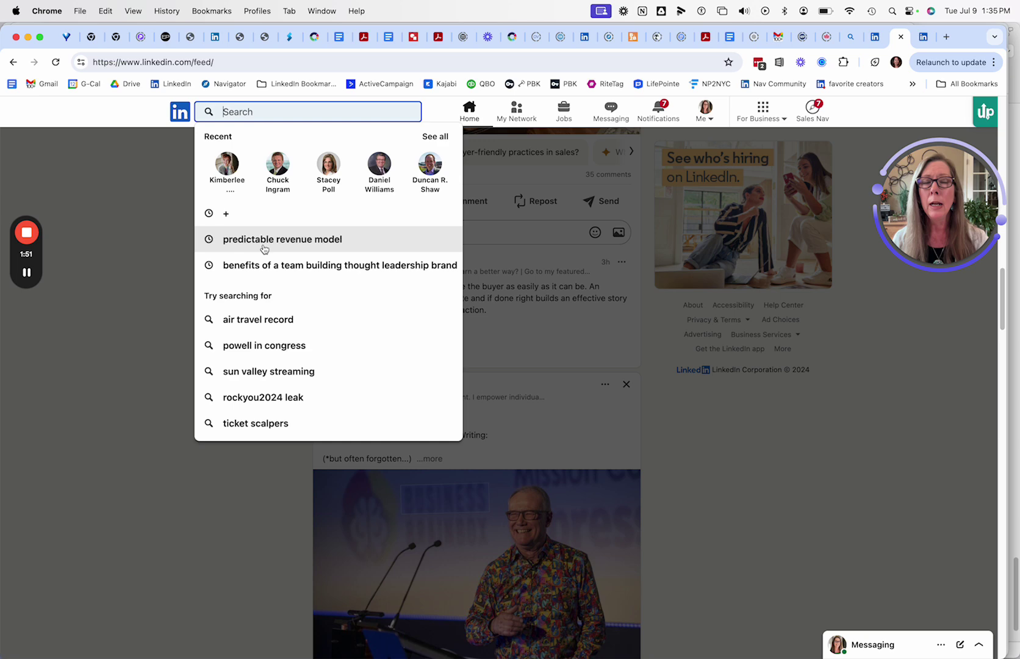
click(265, 244)
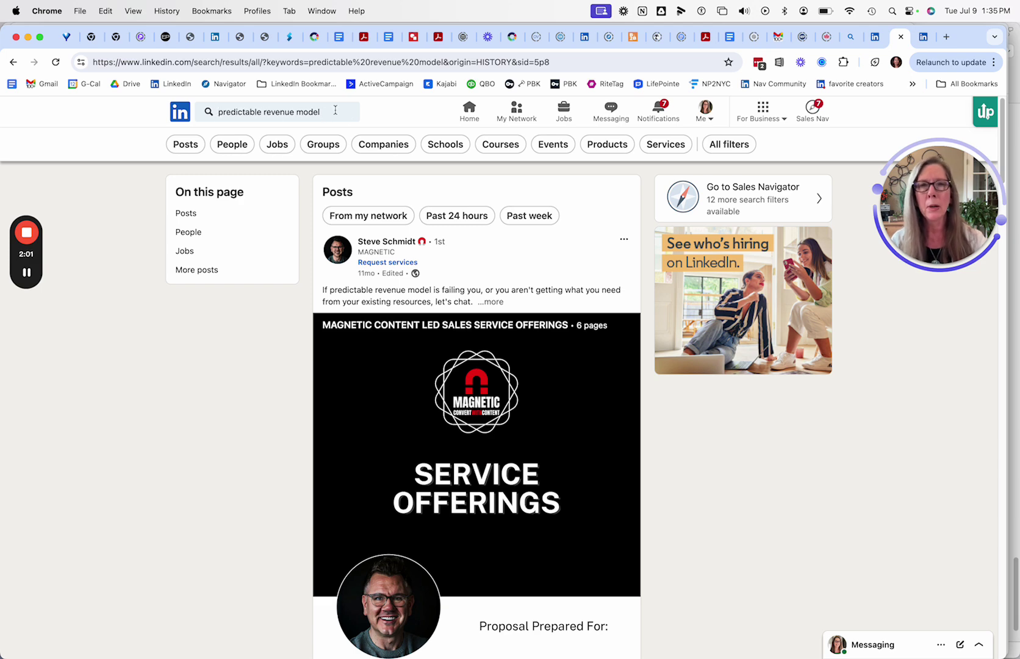
Restrict the 'predictable revenue model' results to Posts with Date posted set to Past month
click(185, 146)
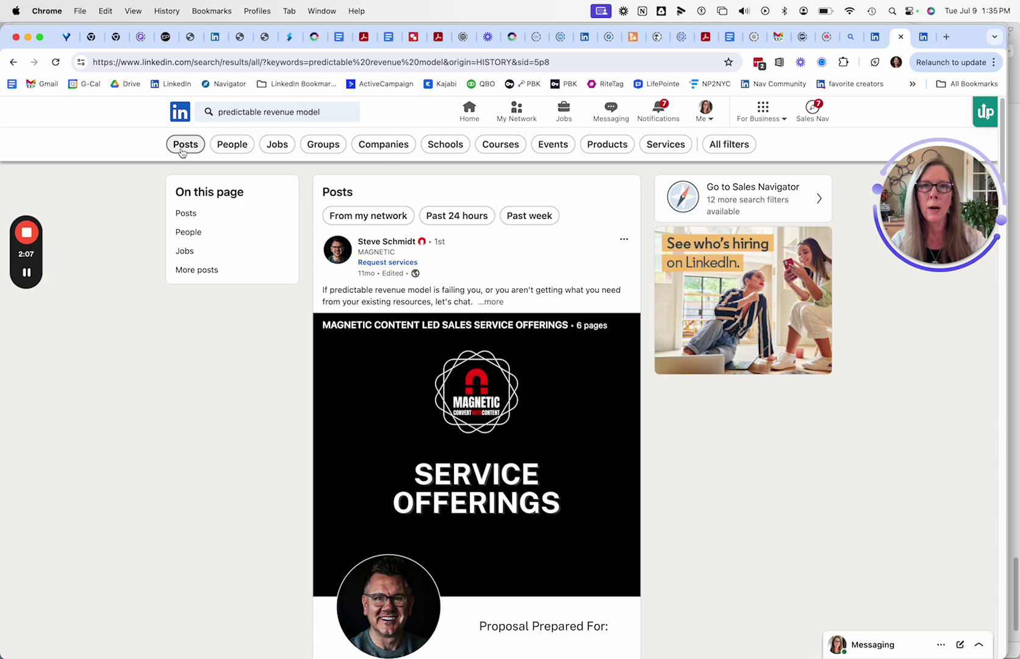
click(183, 148)
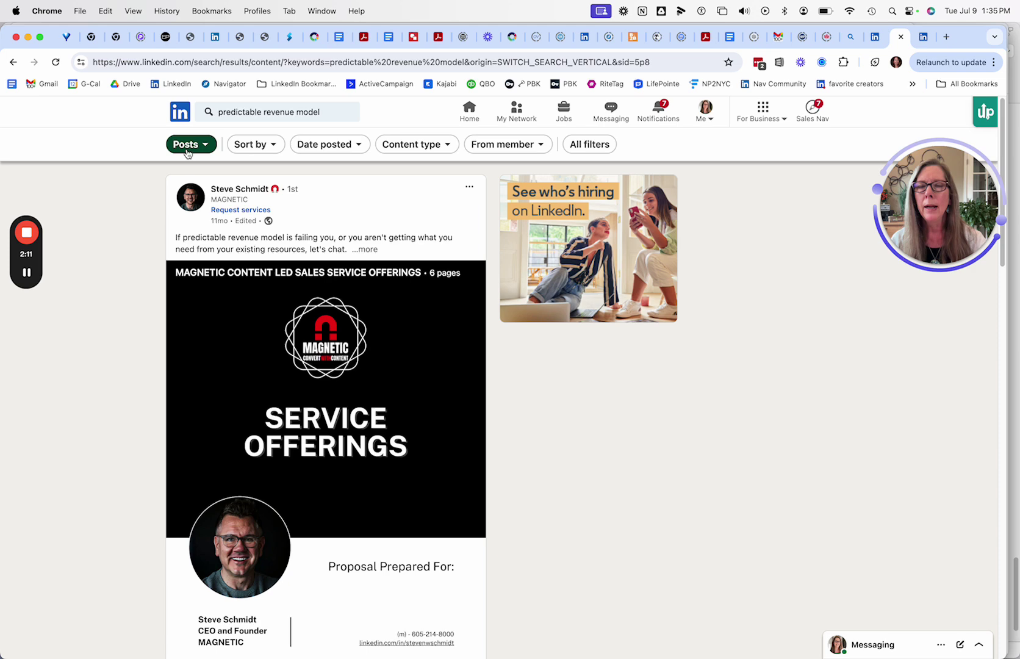
click(259, 146)
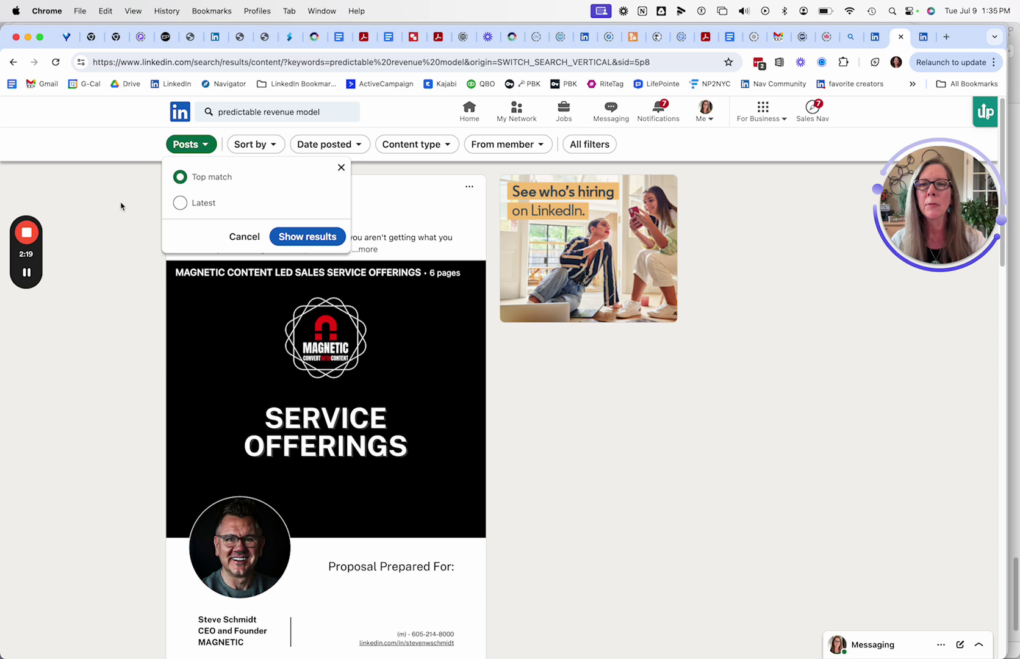
click(320, 145)
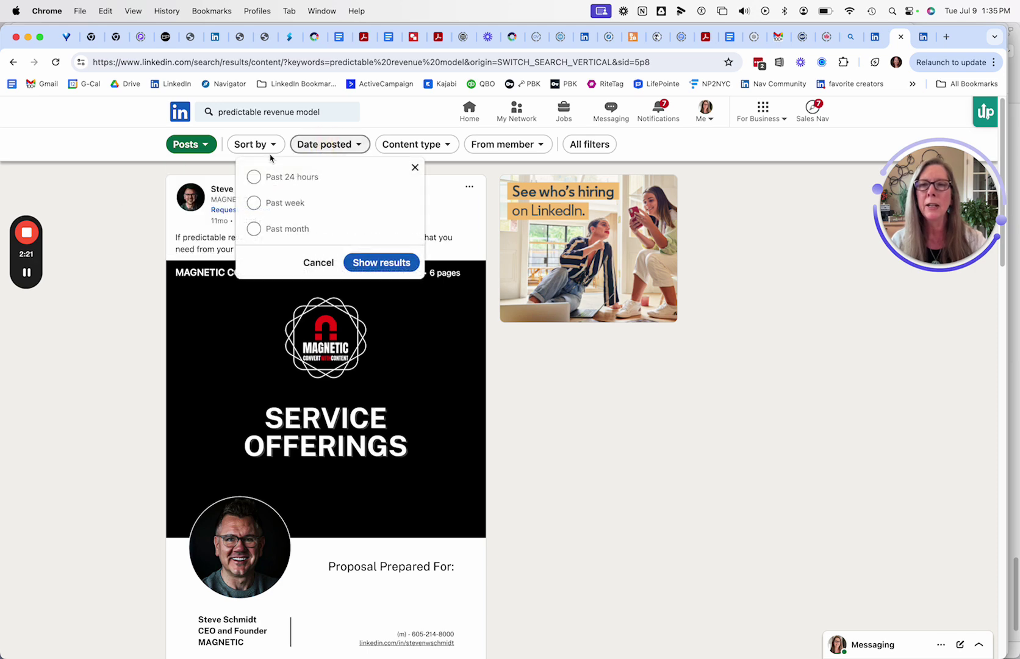
click(255, 203)
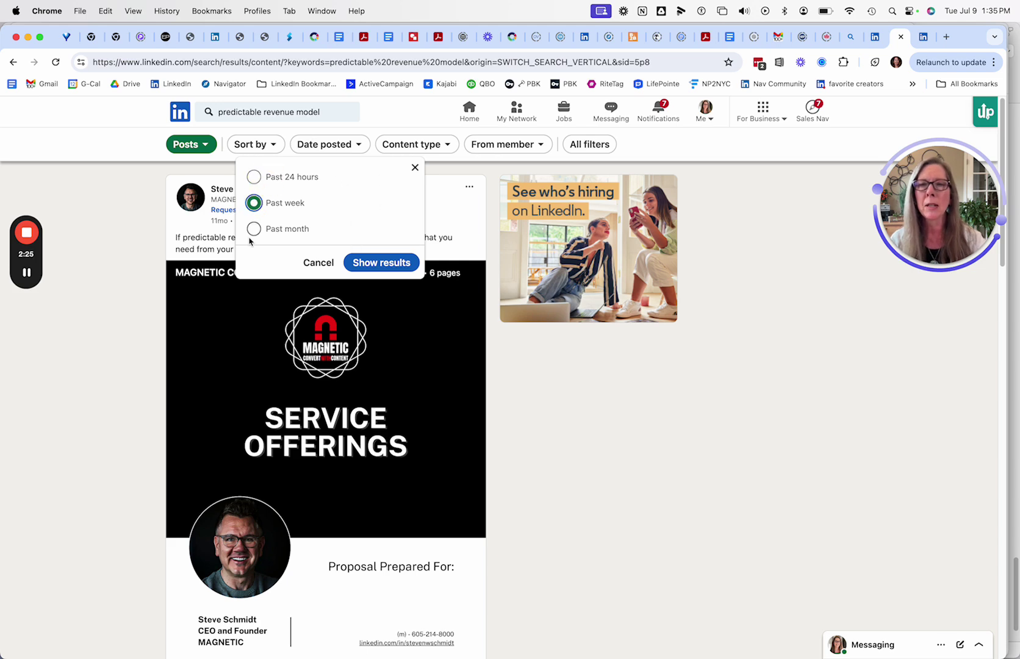
click(254, 228)
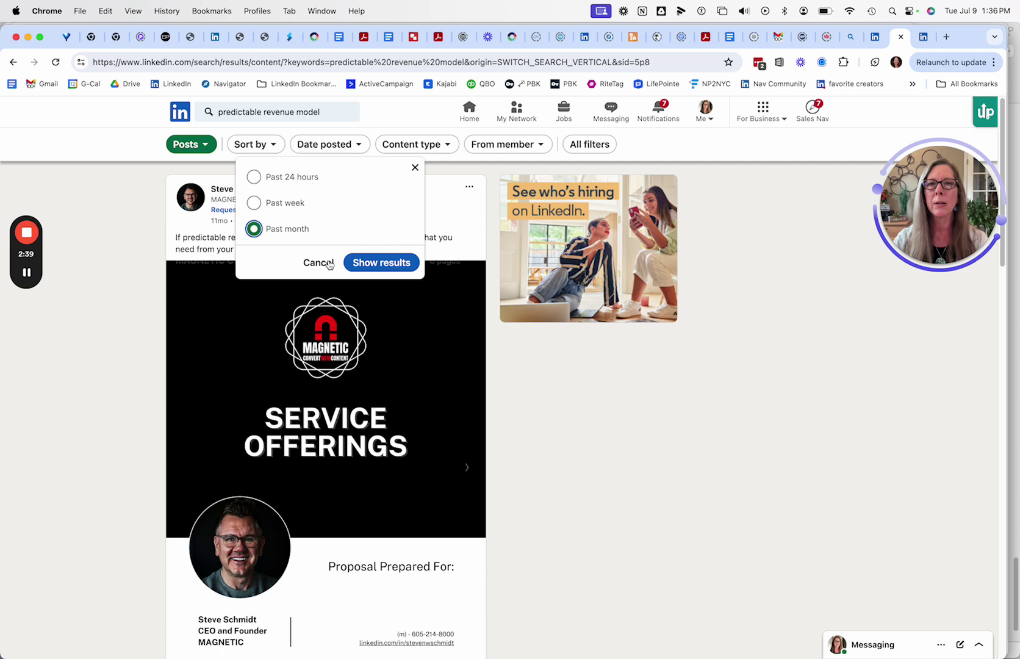
Apply the Past month date filter and scroll through the post results
click(363, 263)
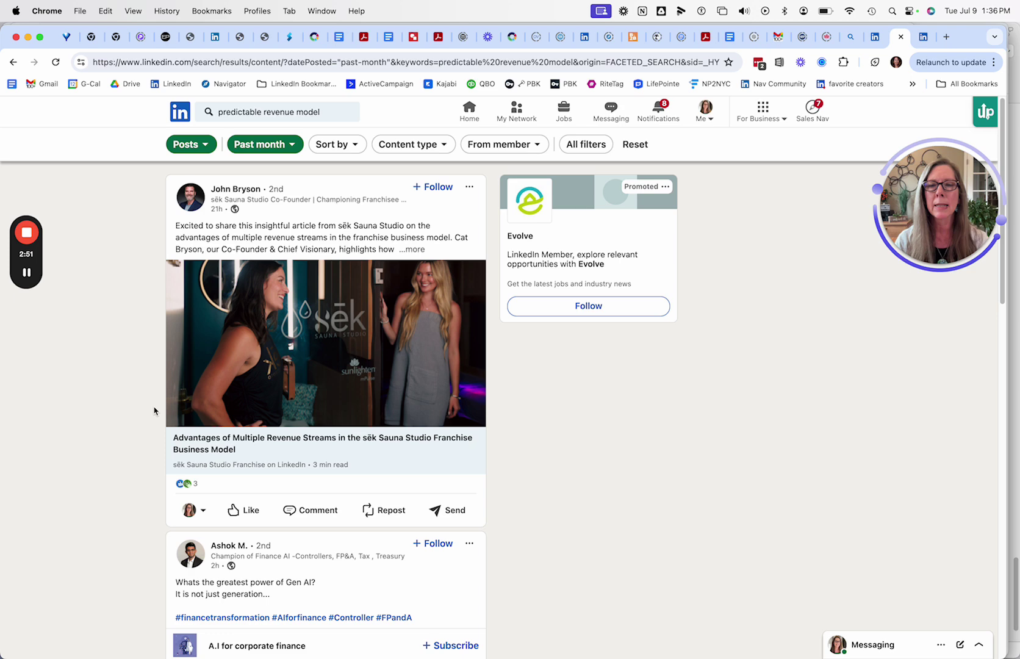
scroll(116, 439, down, 1)
scroll(140, 390, up, 1)
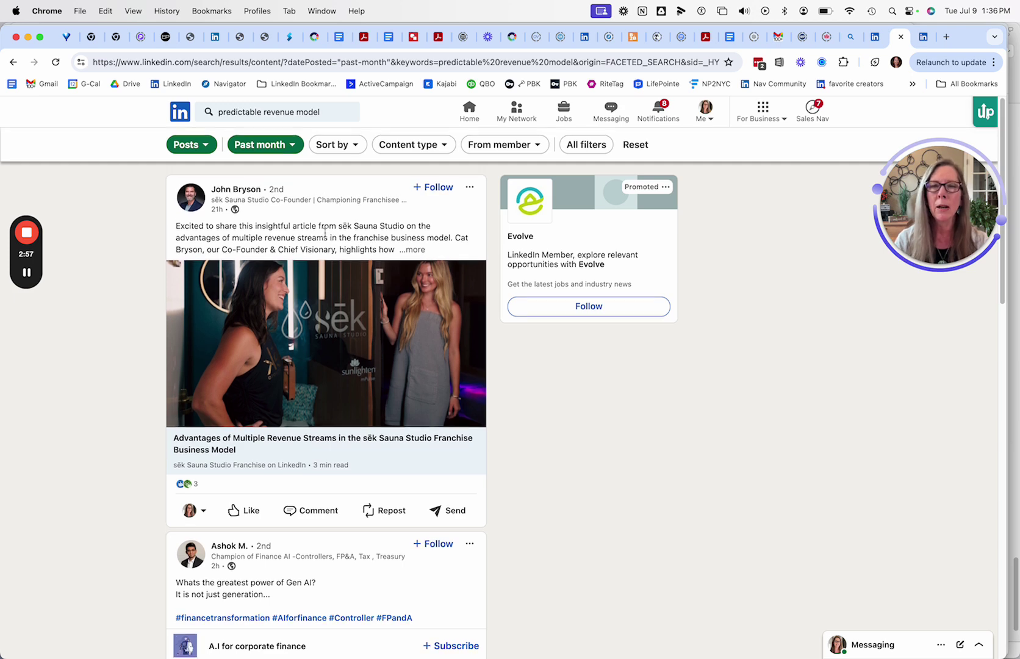
scroll(329, 235, down, 1)
scroll(325, 232, down, 5)
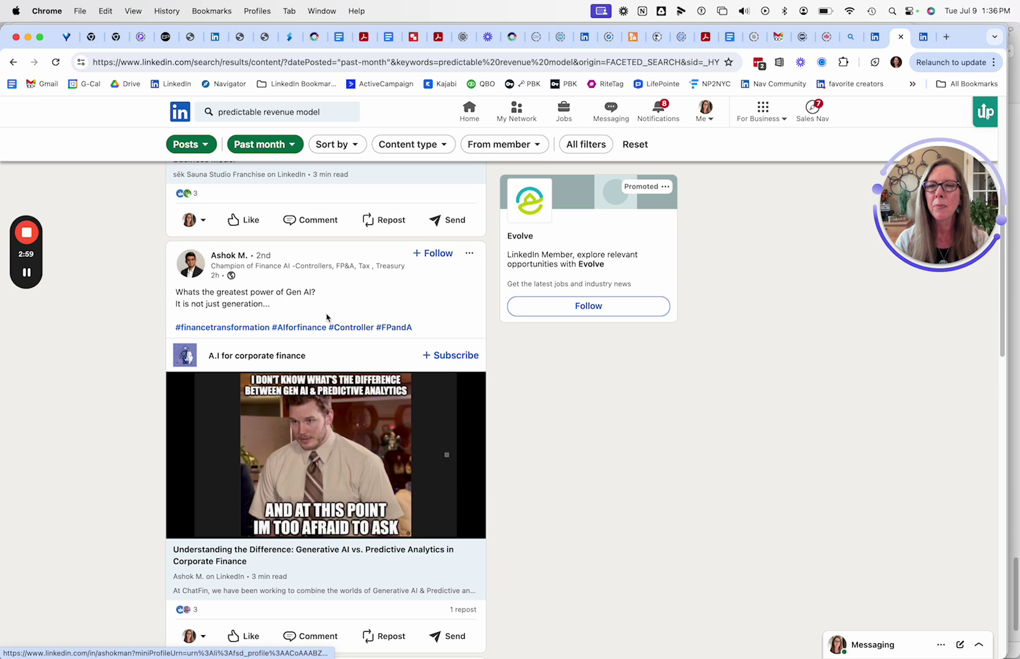
scroll(326, 315, down, 2)
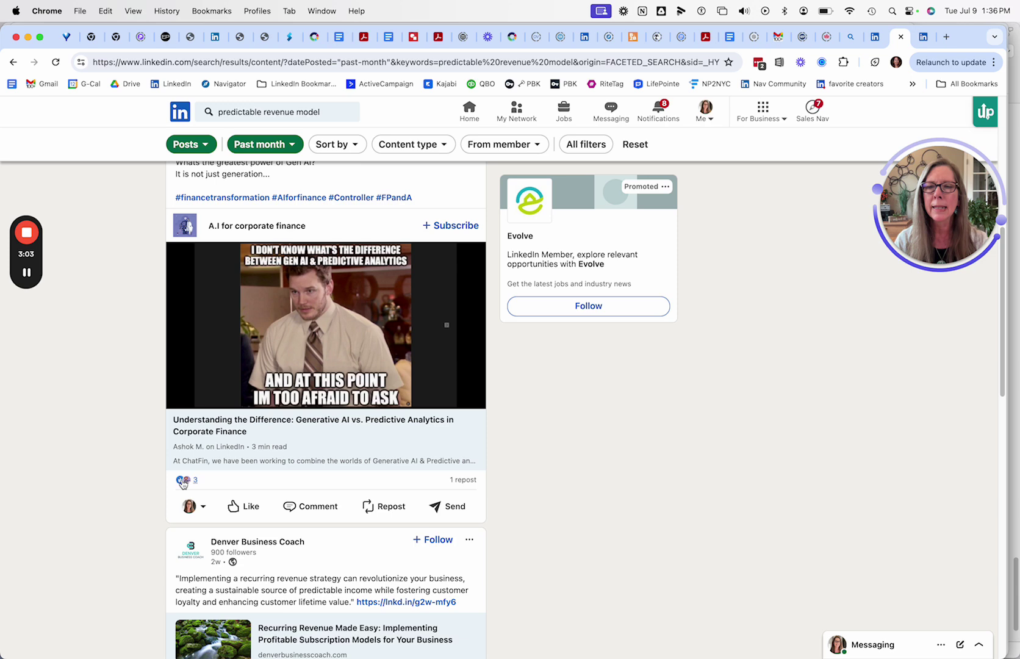
scroll(369, 485, up, 1)
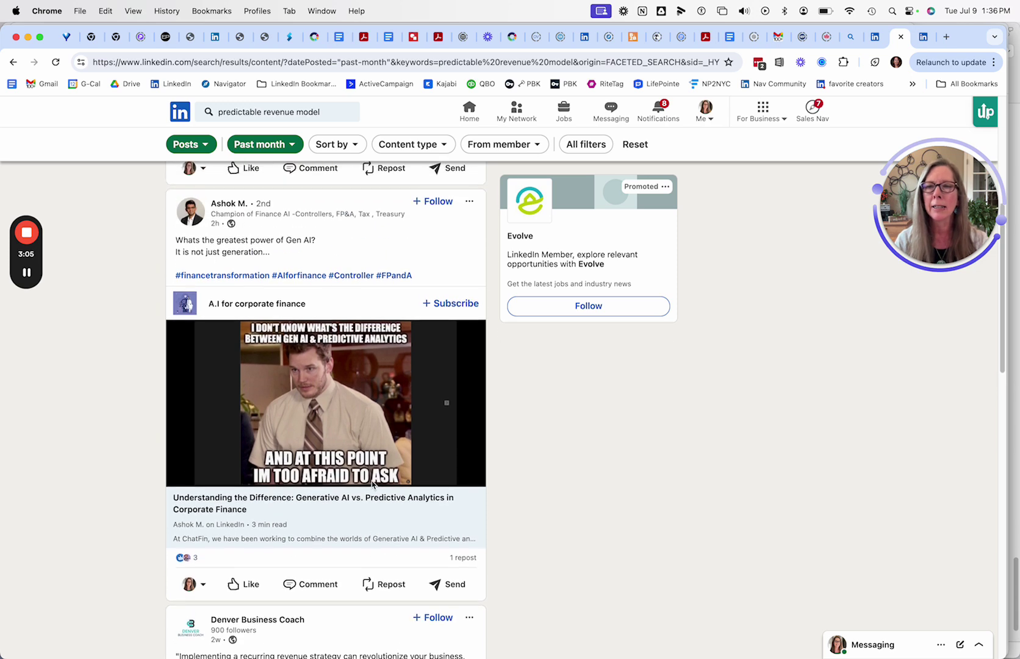
Locate the CRO School 'Build Your Revenue Engine' post and expand its full text
scroll(109, 361, down, 1)
scroll(104, 348, up, 1)
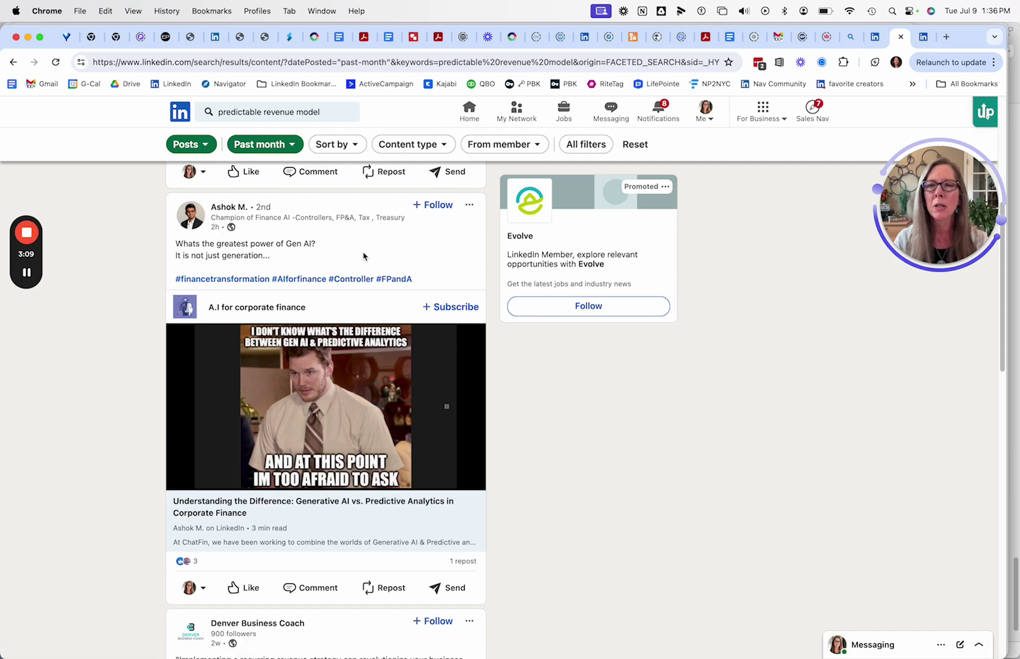
scroll(281, 454, down, 8)
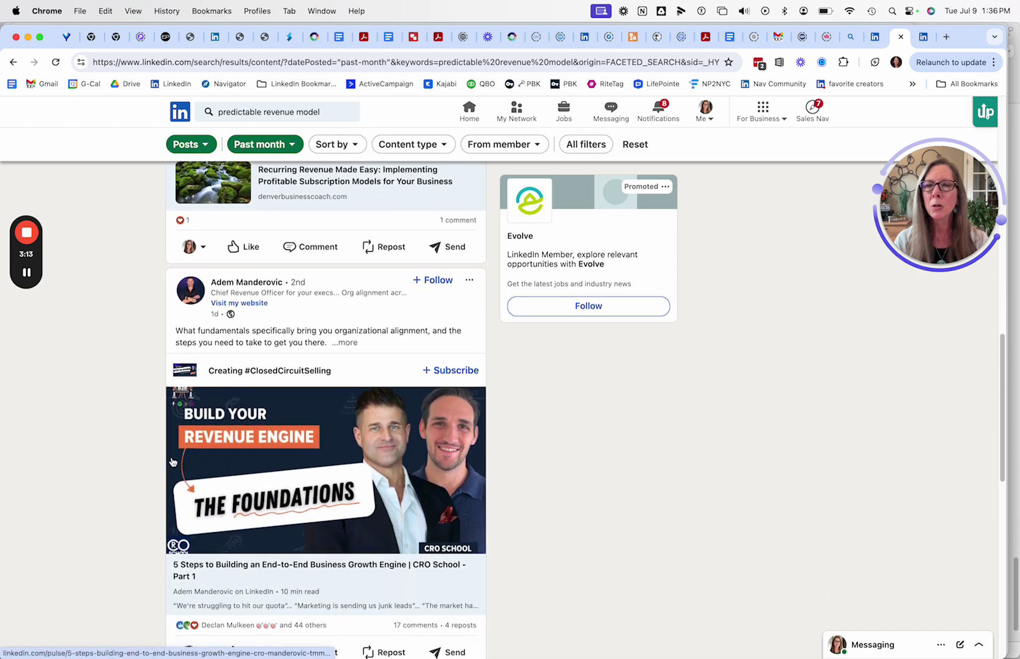
scroll(201, 451, down, 5)
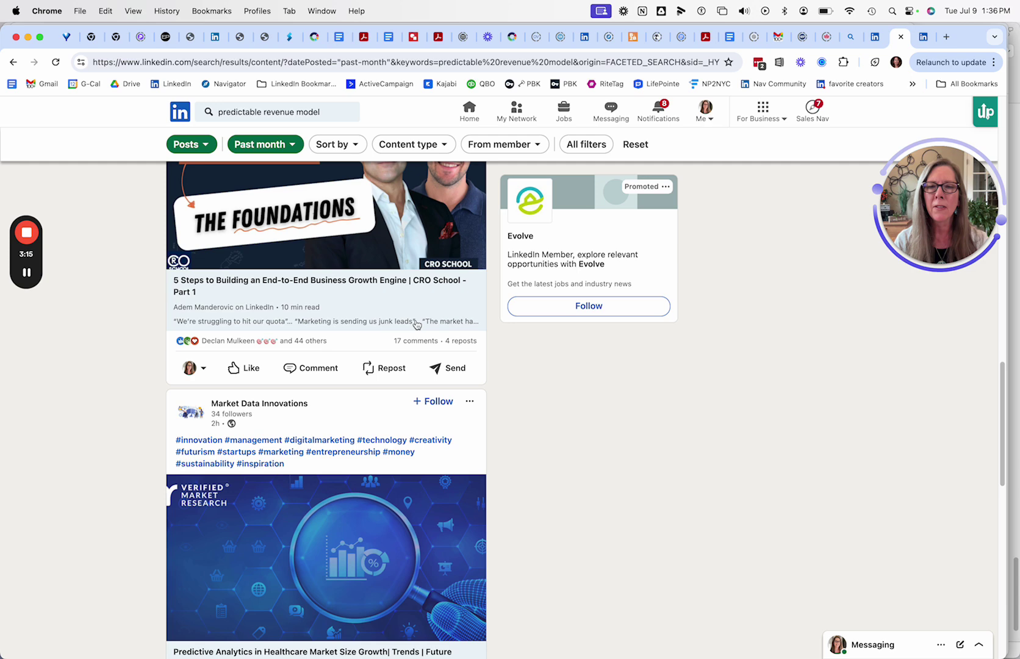
scroll(384, 466, up, 3)
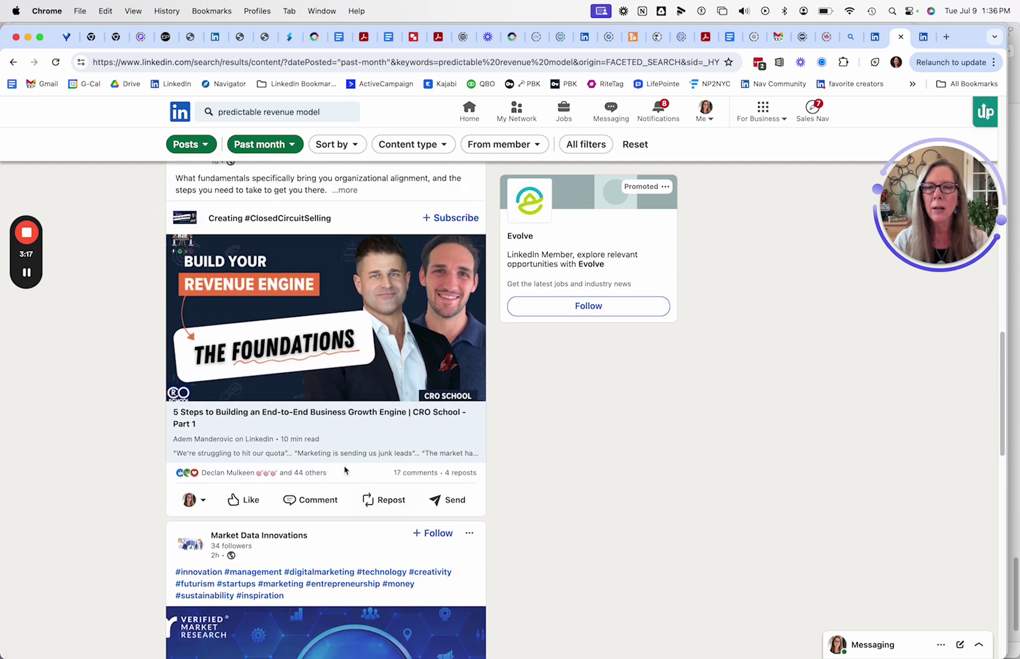
scroll(349, 480, up, 1)
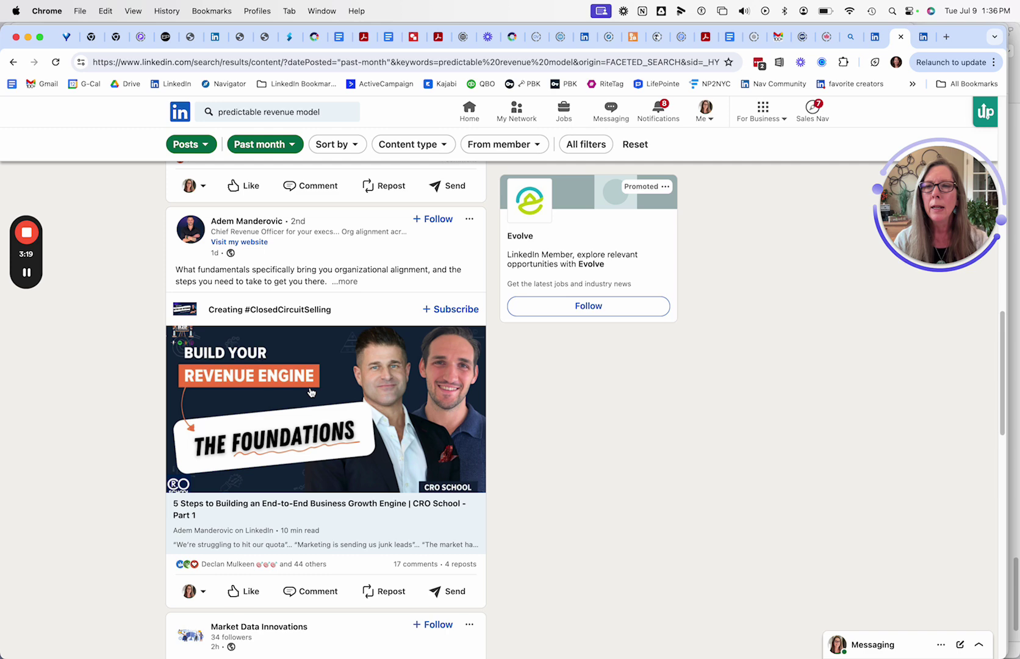
scroll(253, 225, down, 1)
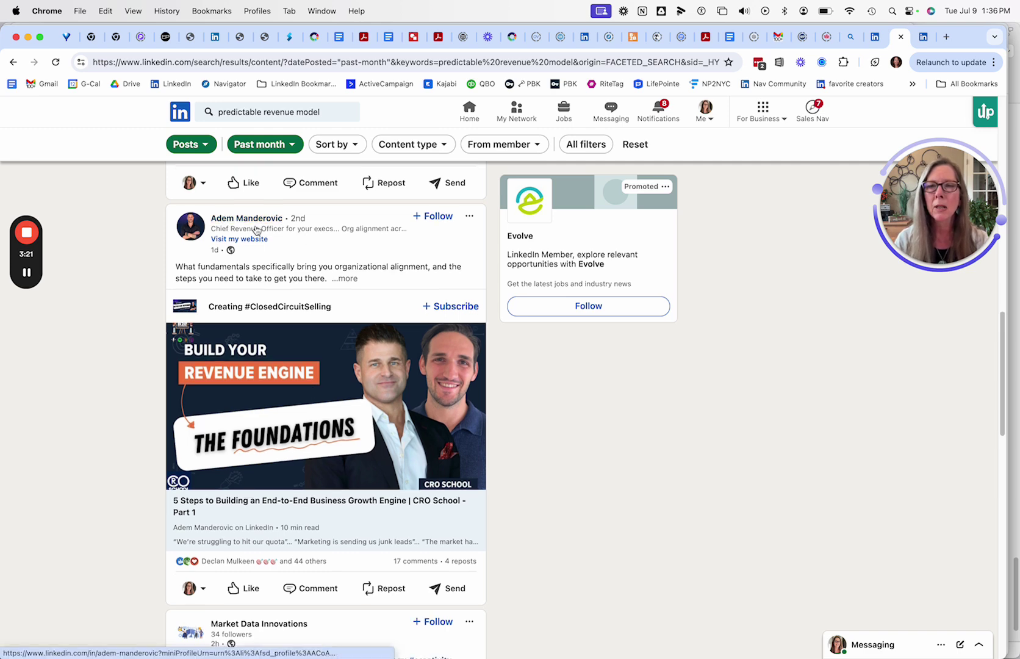
click(344, 278)
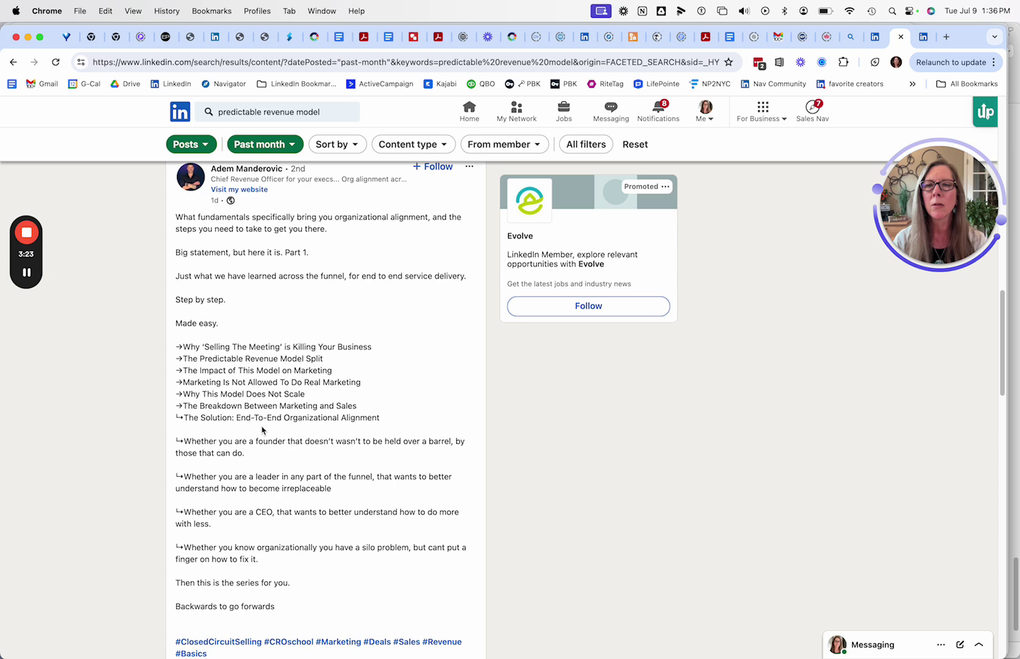
scroll(318, 360, down, 5)
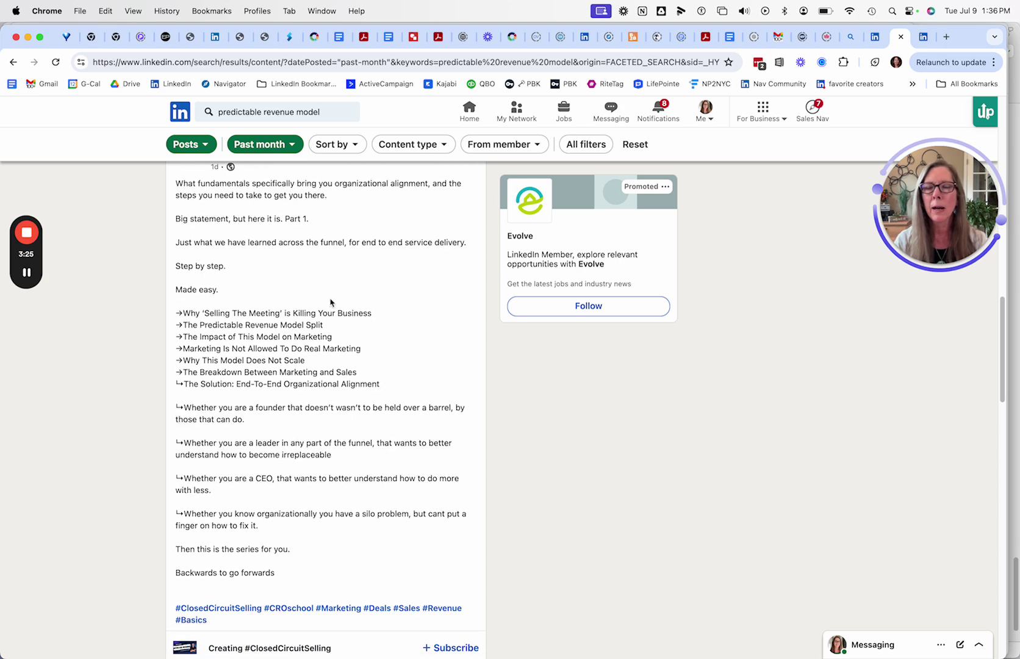
scroll(323, 390, down, 9)
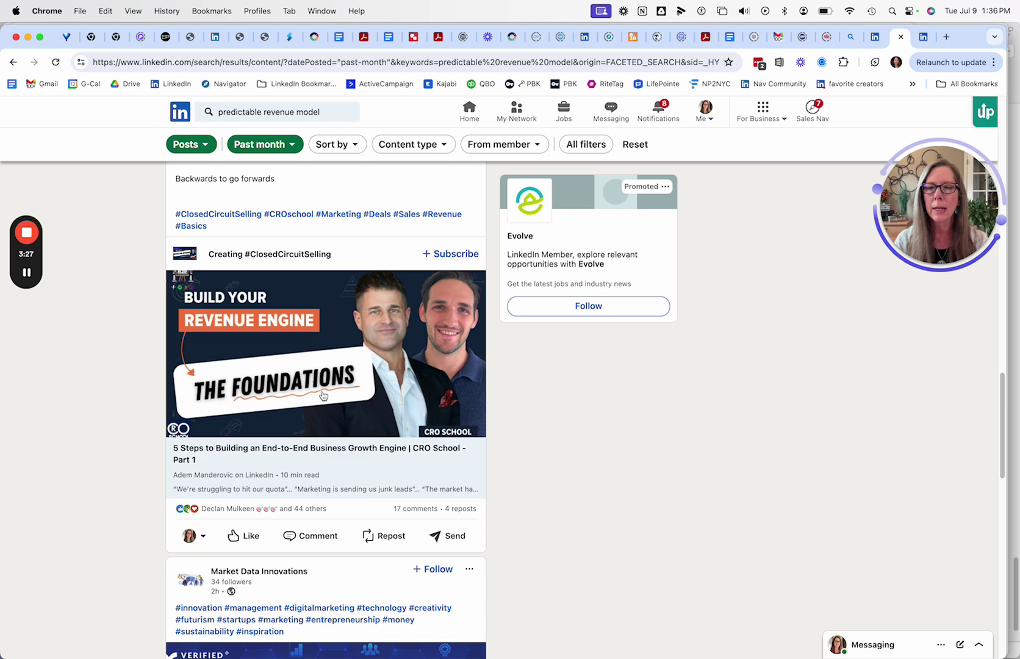
click(308, 416)
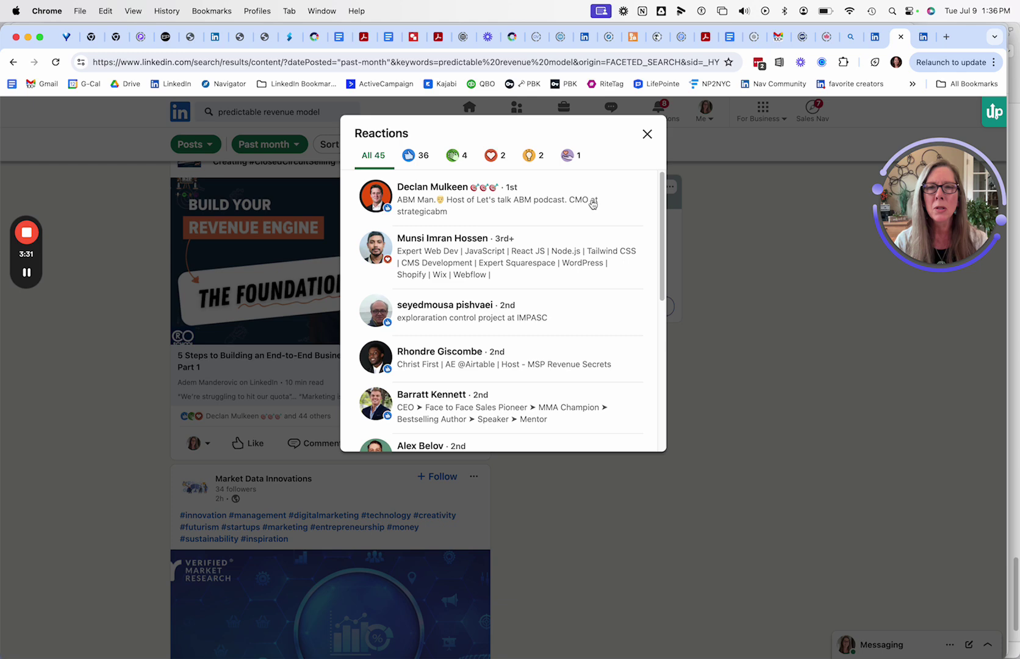
drag(664, 196, 630, 584)
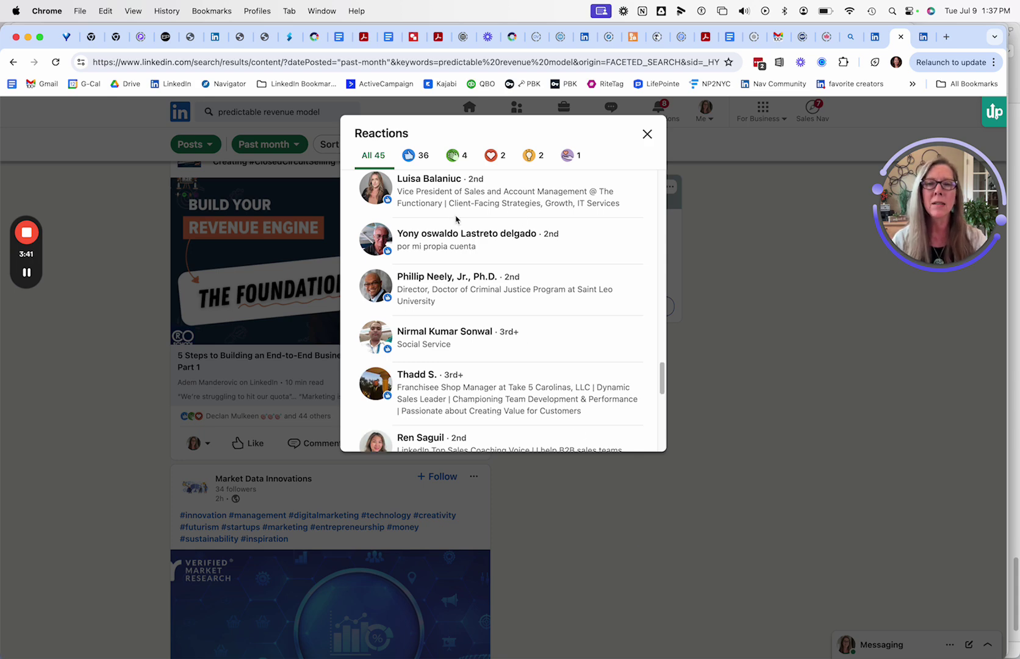
Close the Reactions list, open the revenue engine post author's profile, and select its web address
click(647, 134)
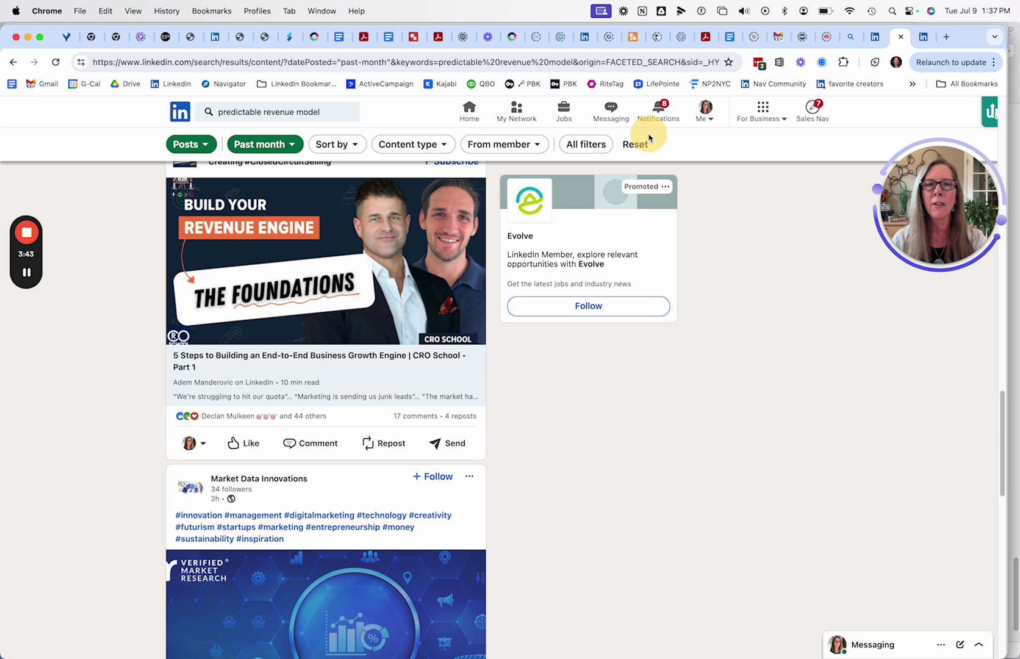
scroll(260, 353, up, 5)
scroll(258, 352, up, 5)
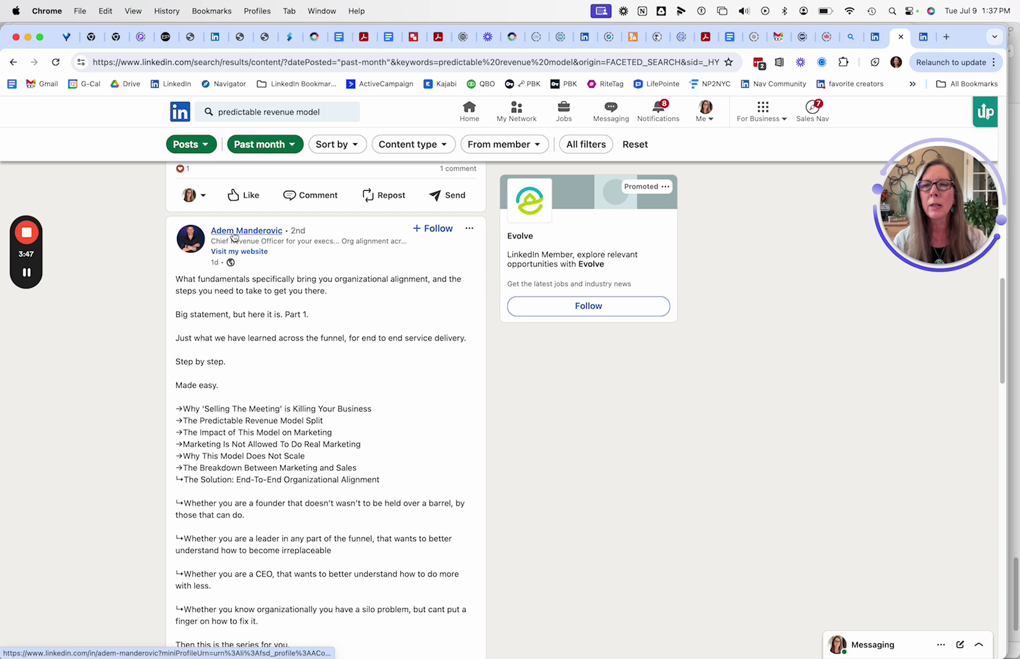
click(235, 231)
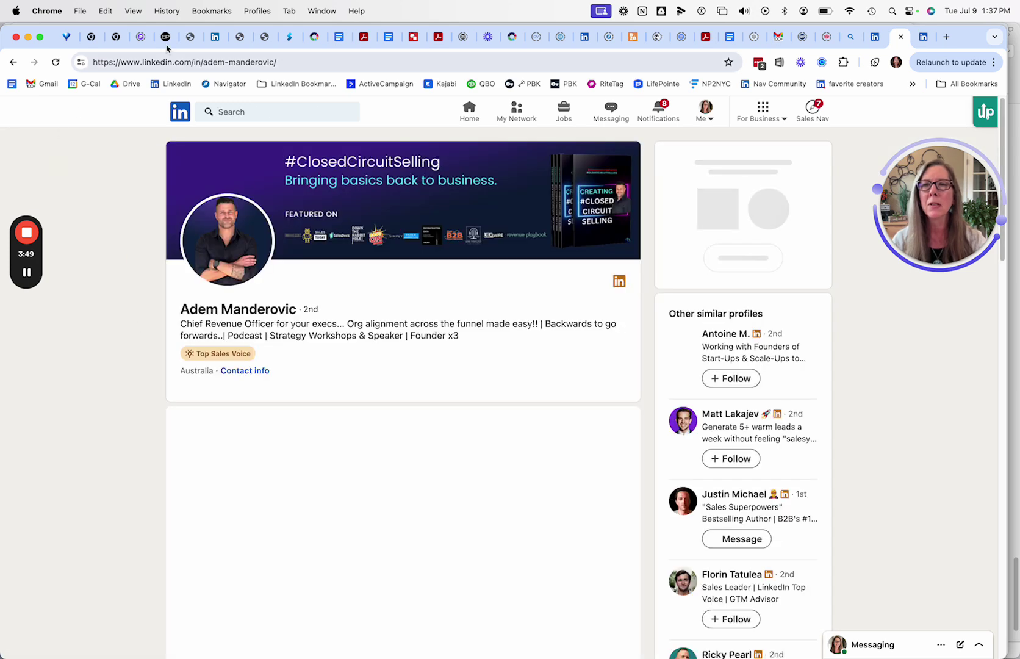
click(291, 63)
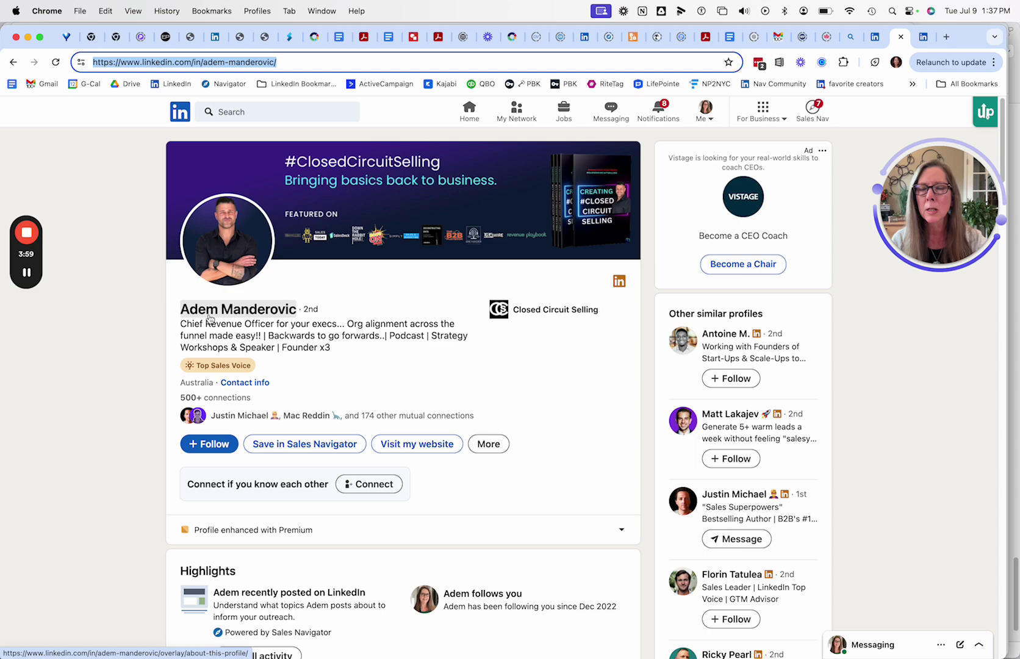
From the LinkedIn feed tab, run a search for '+'
click(923, 38)
click(253, 112)
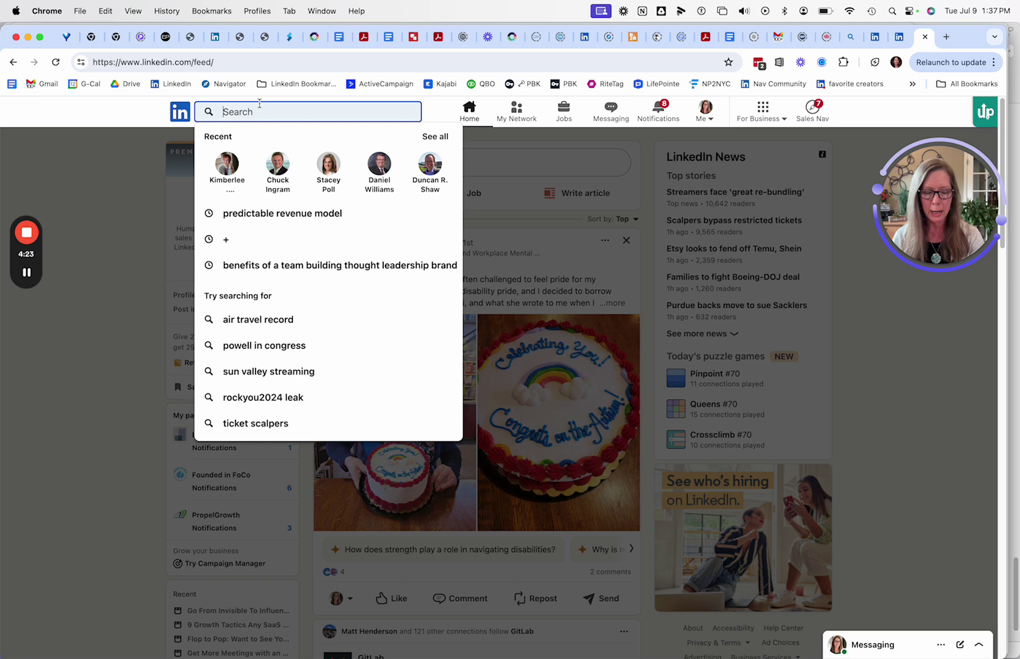
text(+)
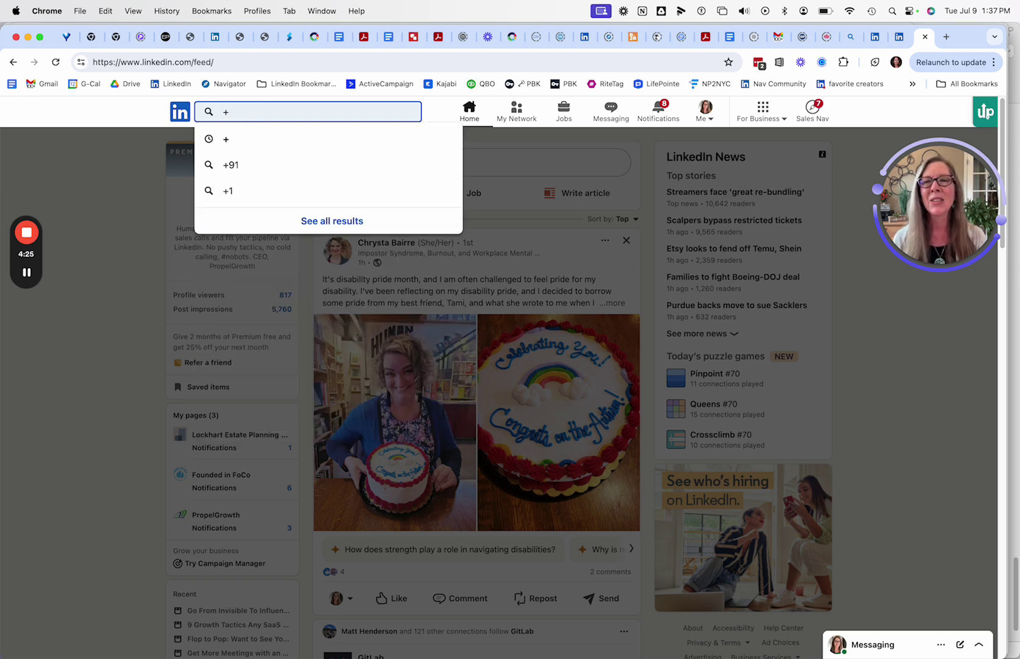
key(Return)
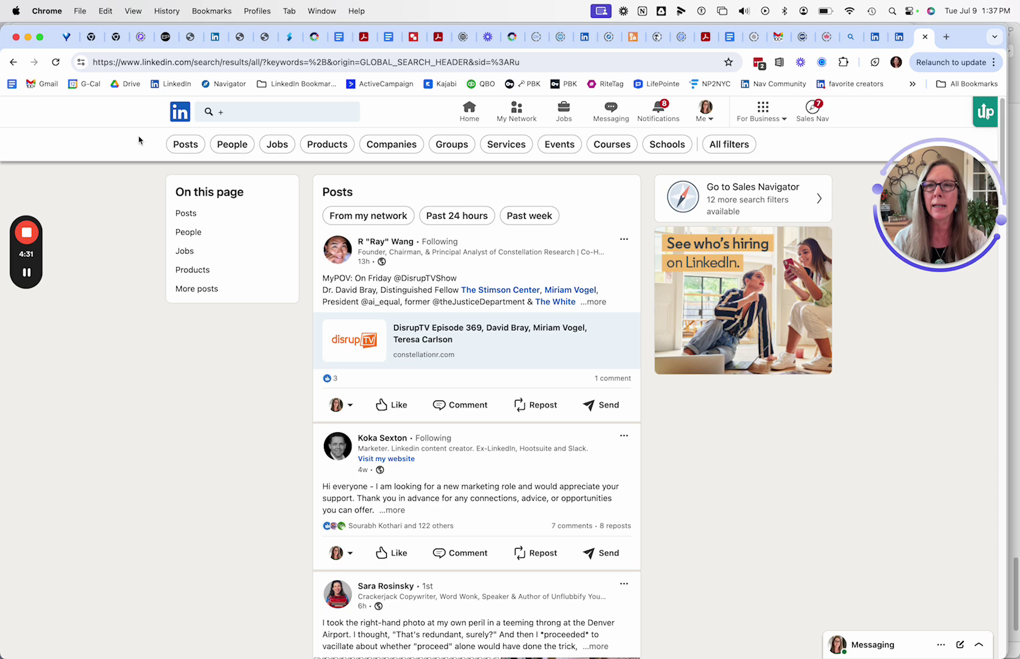
Switch the '+' search result type from People to Posts
right_click(231, 149)
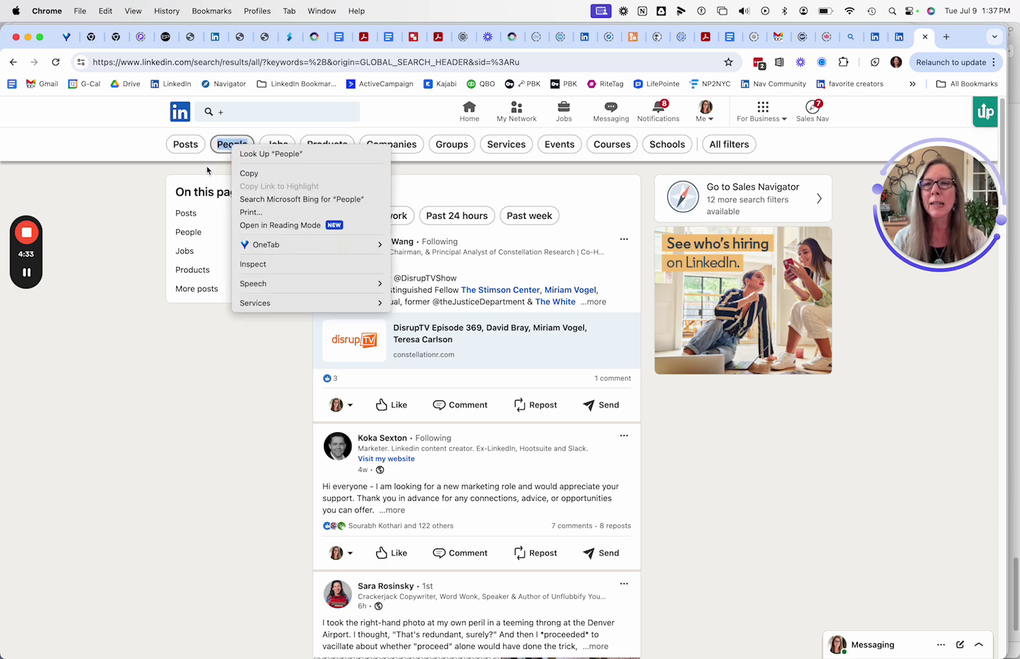
click(232, 147)
click(231, 146)
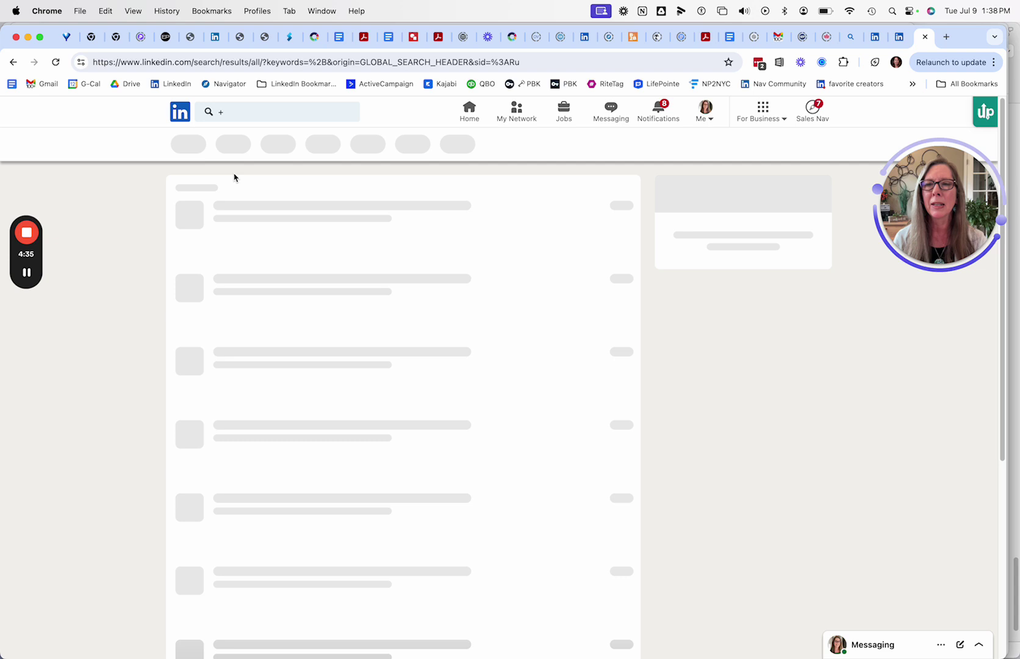
drag(193, 180, 255, 180)
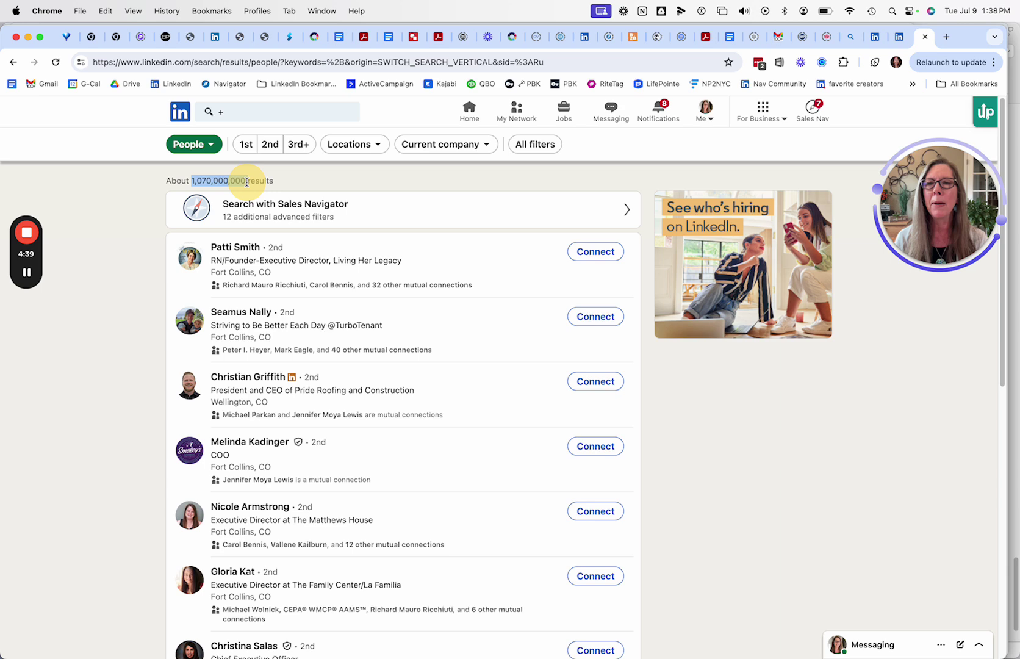
click(302, 183)
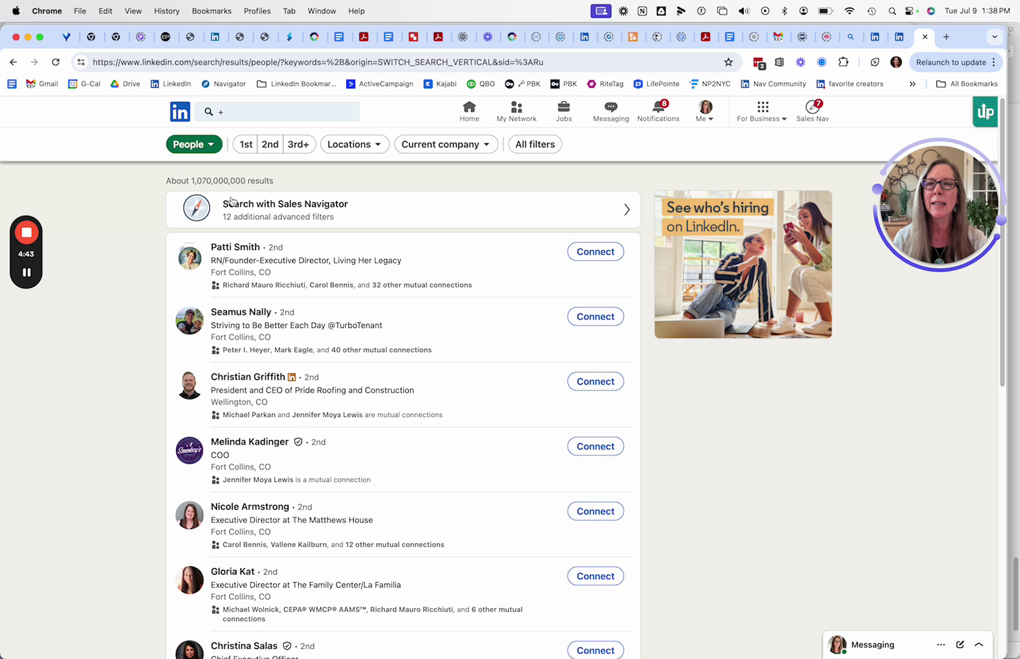
click(201, 147)
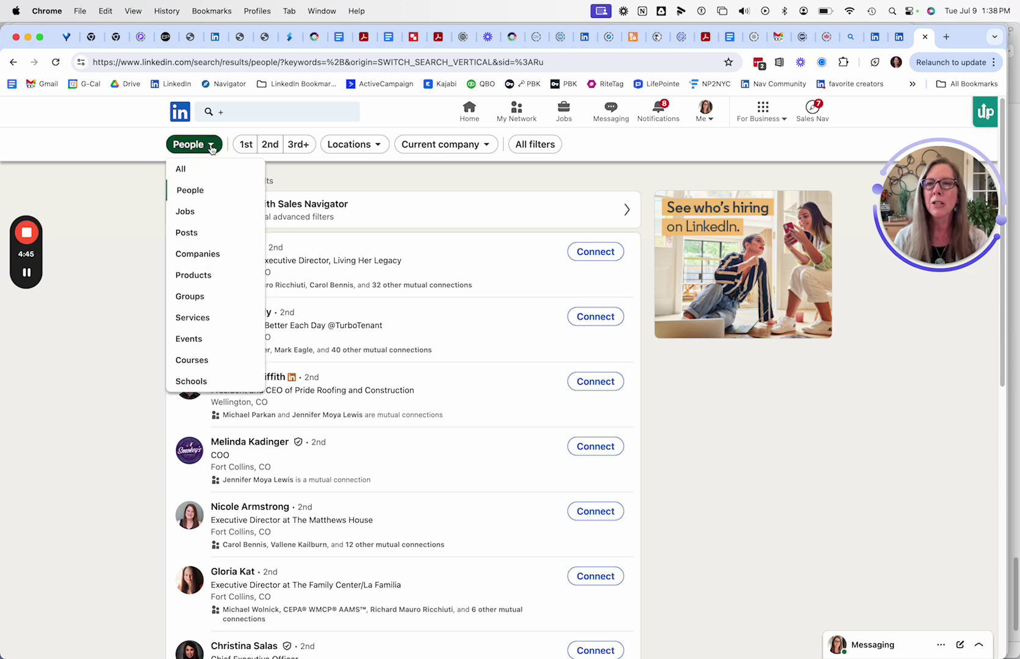
click(191, 237)
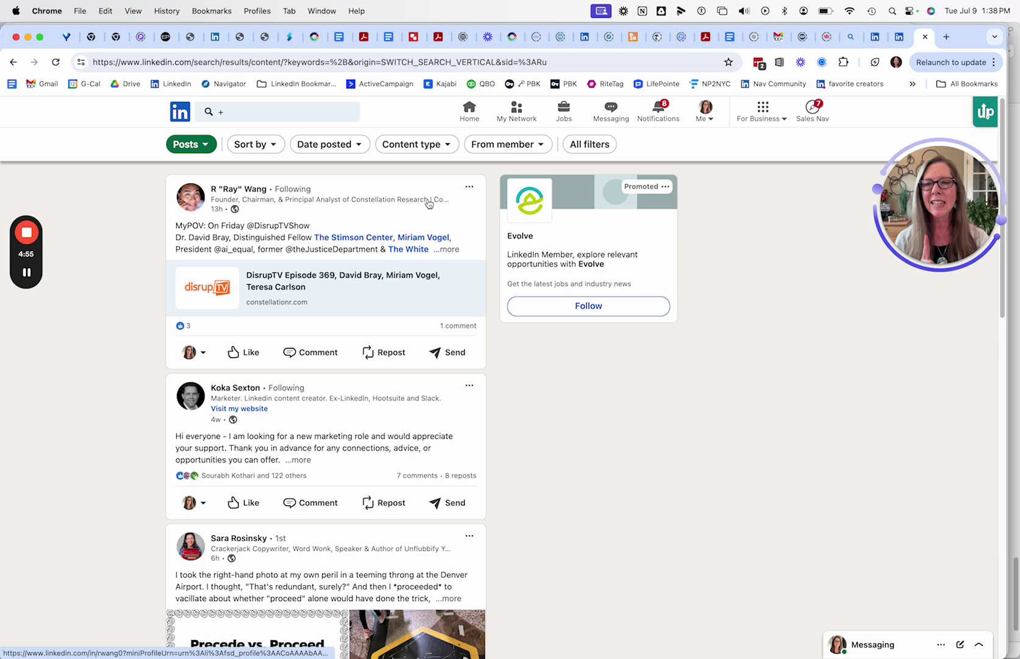
Set Date posted to Past 24 hours on the '+' post results and show results
click(266, 148)
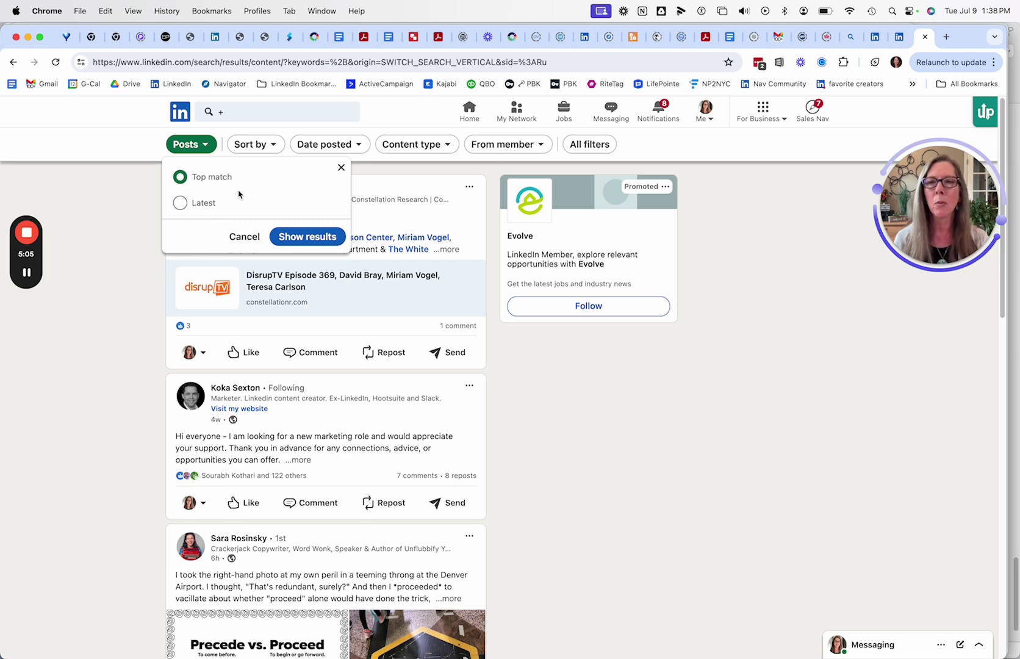
click(323, 145)
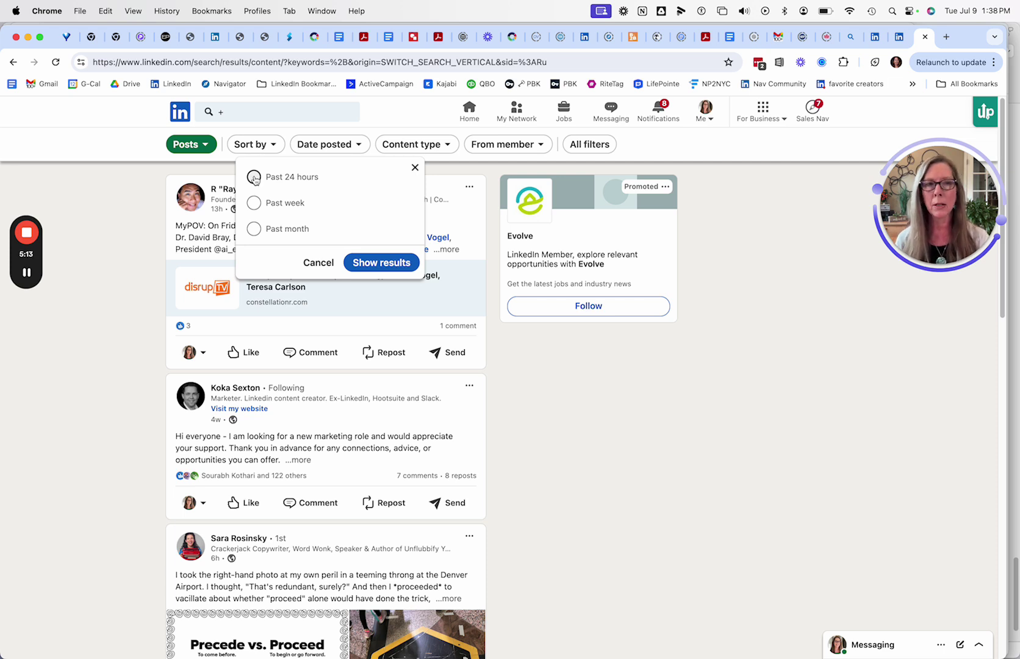
click(255, 177)
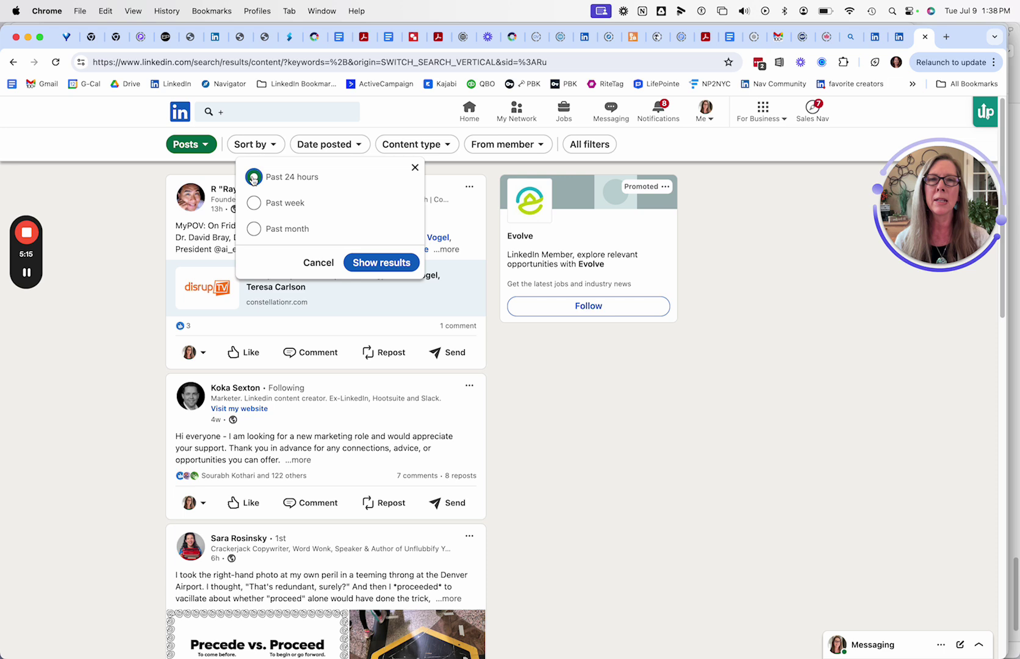
click(377, 269)
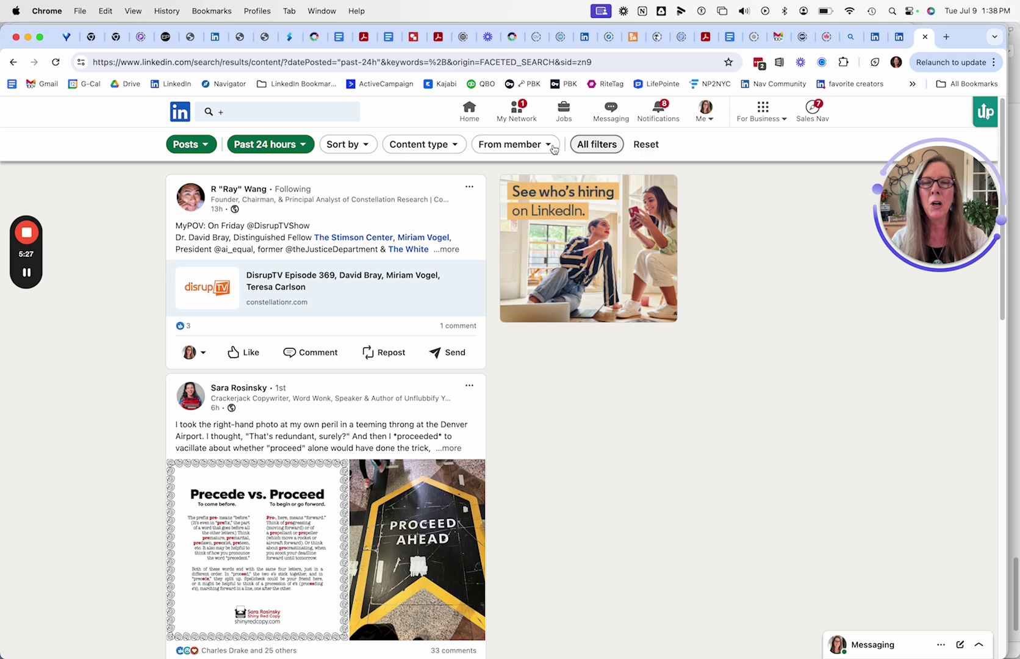
In All filters, add the revenue-engine author as From member, pasting their name from the profile tab
click(603, 149)
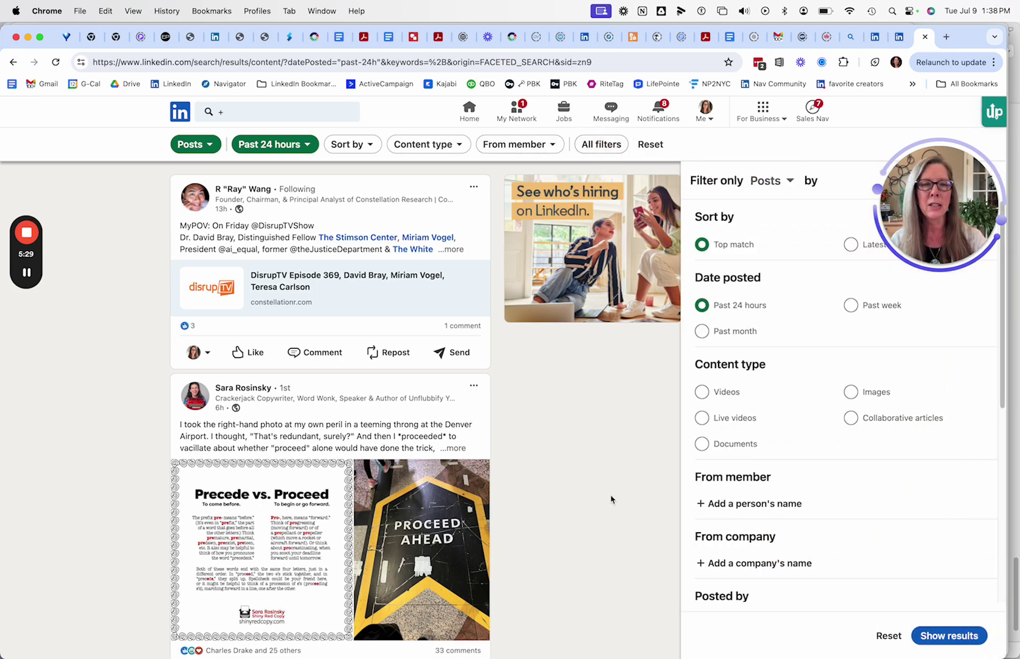
click(739, 502)
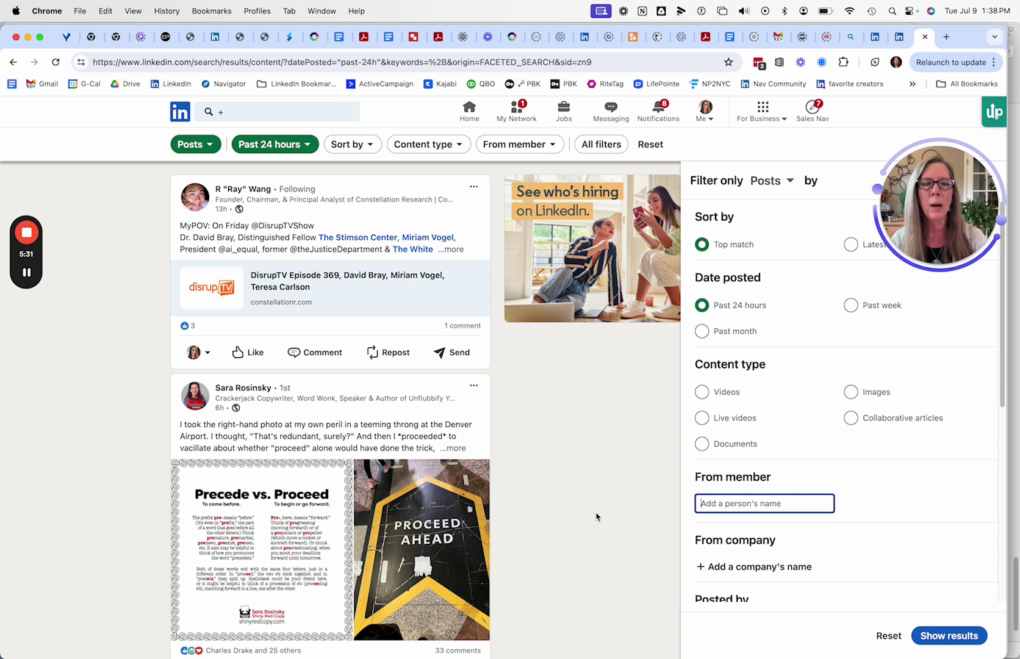
click(899, 37)
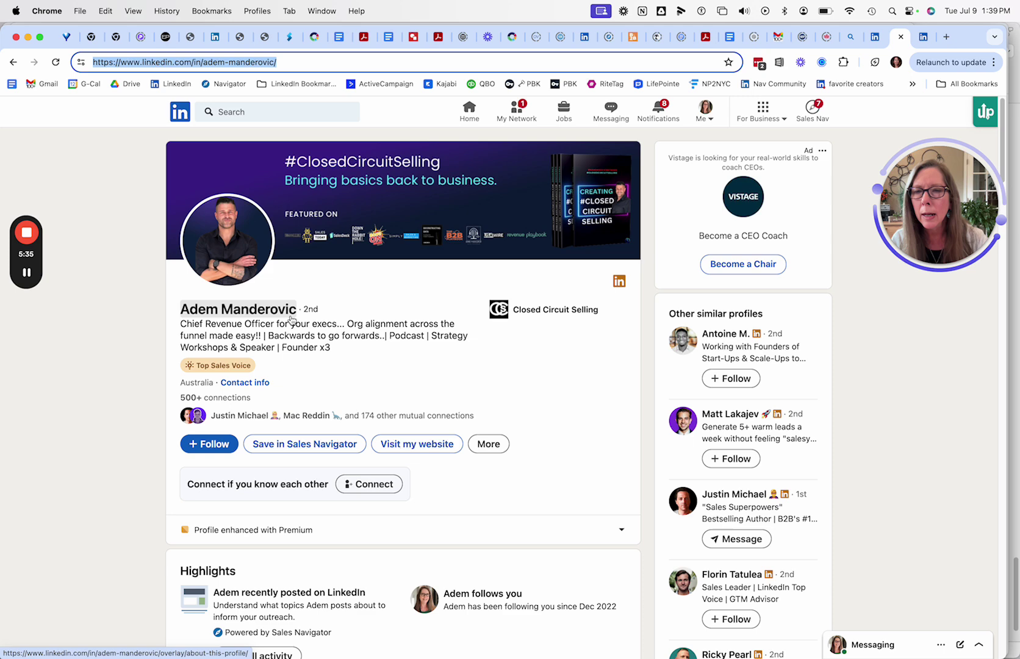
drag(176, 315, 297, 314)
key(super+c)
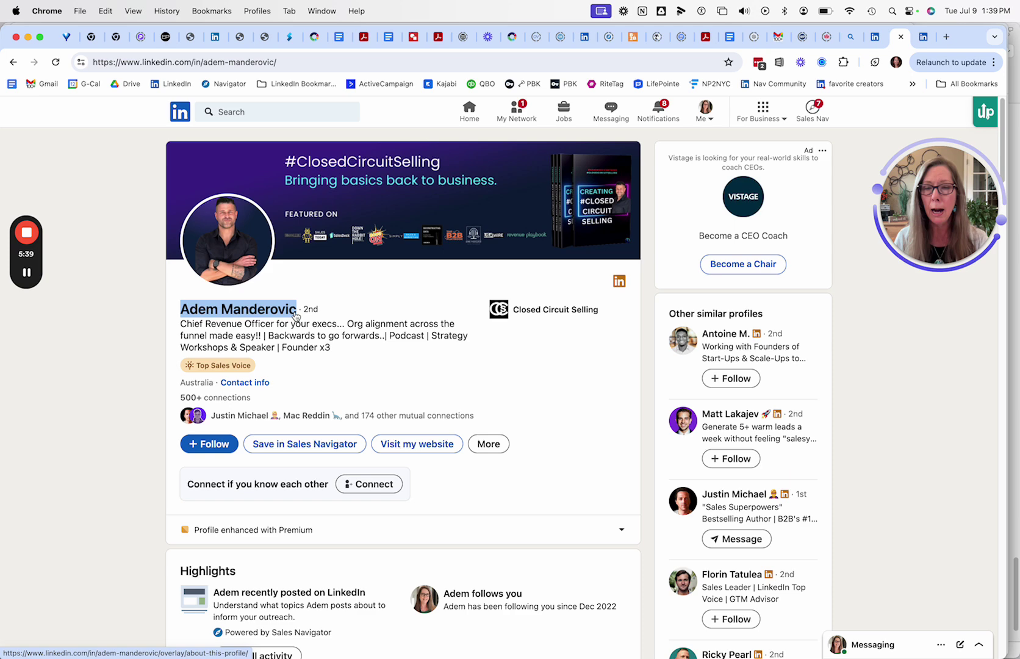
click(923, 36)
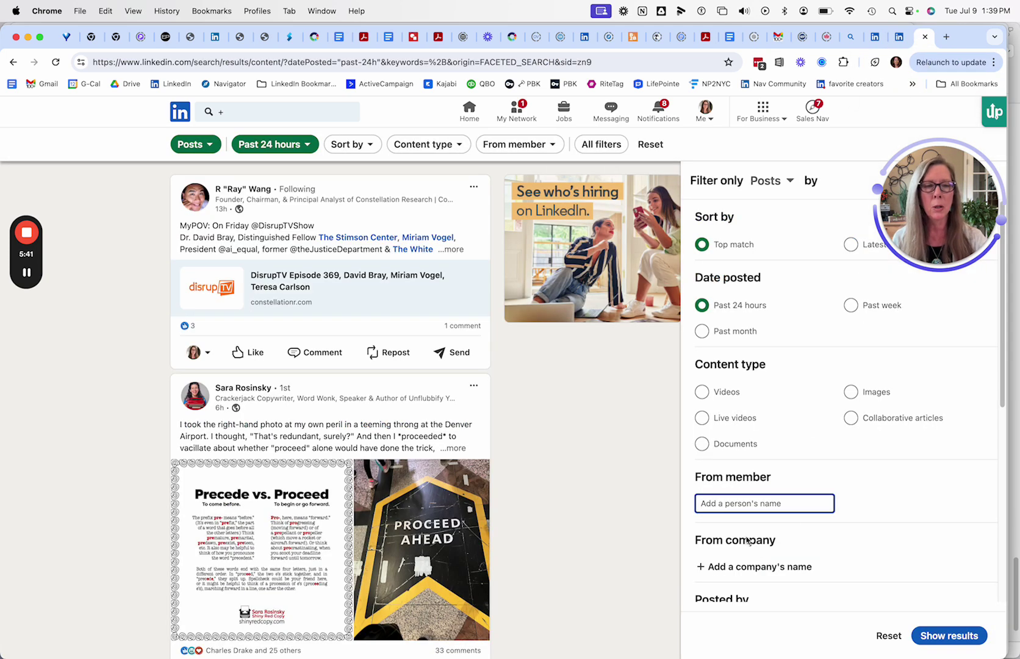
key(super+v)
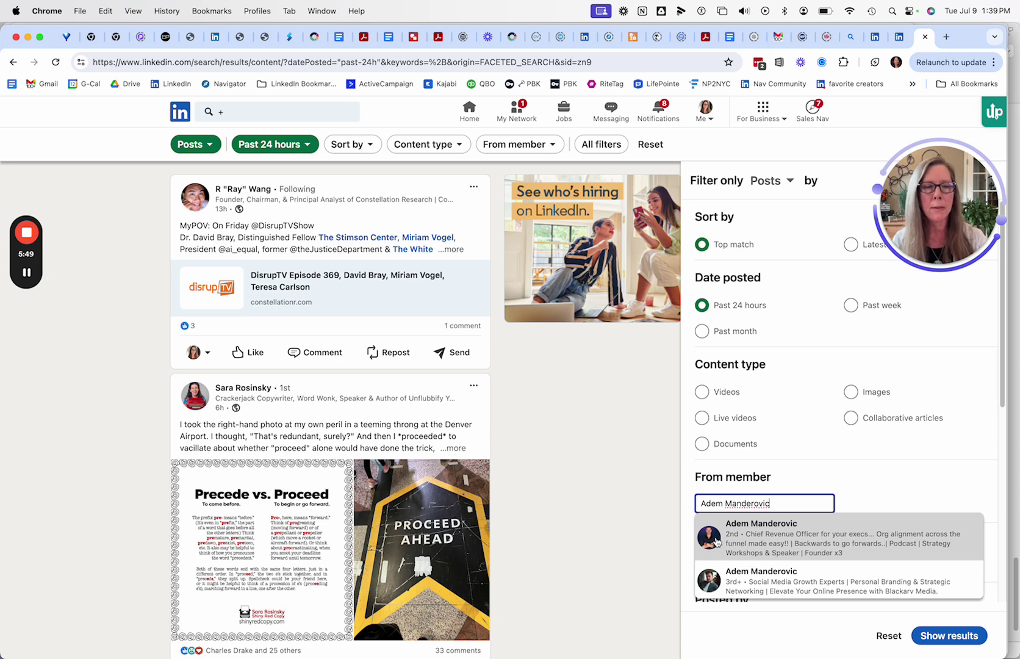
click(717, 542)
triple_click(183, 308)
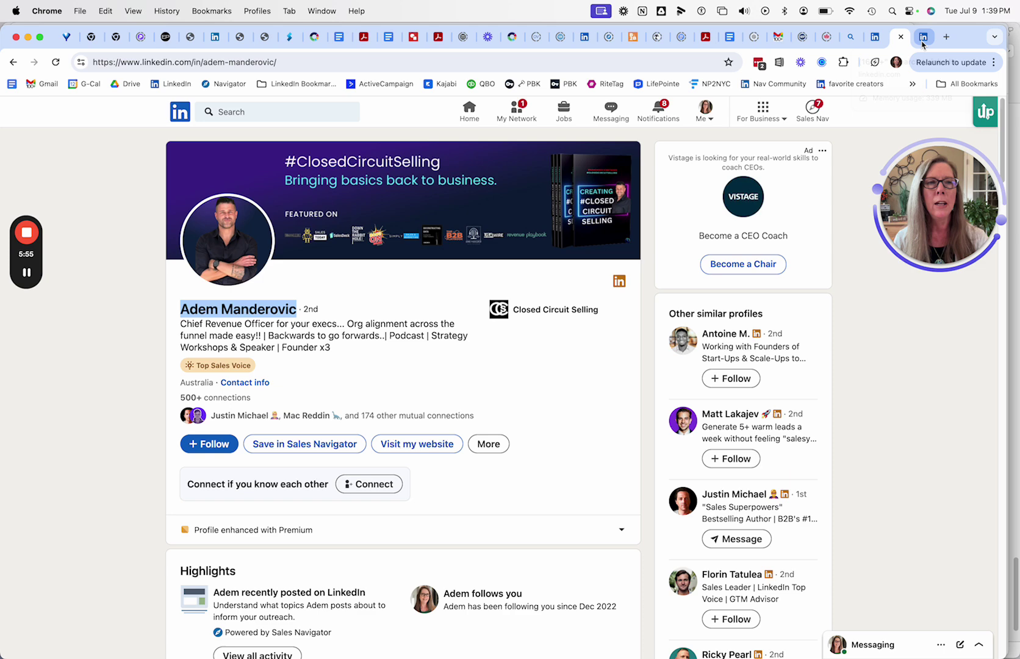
click(900, 37)
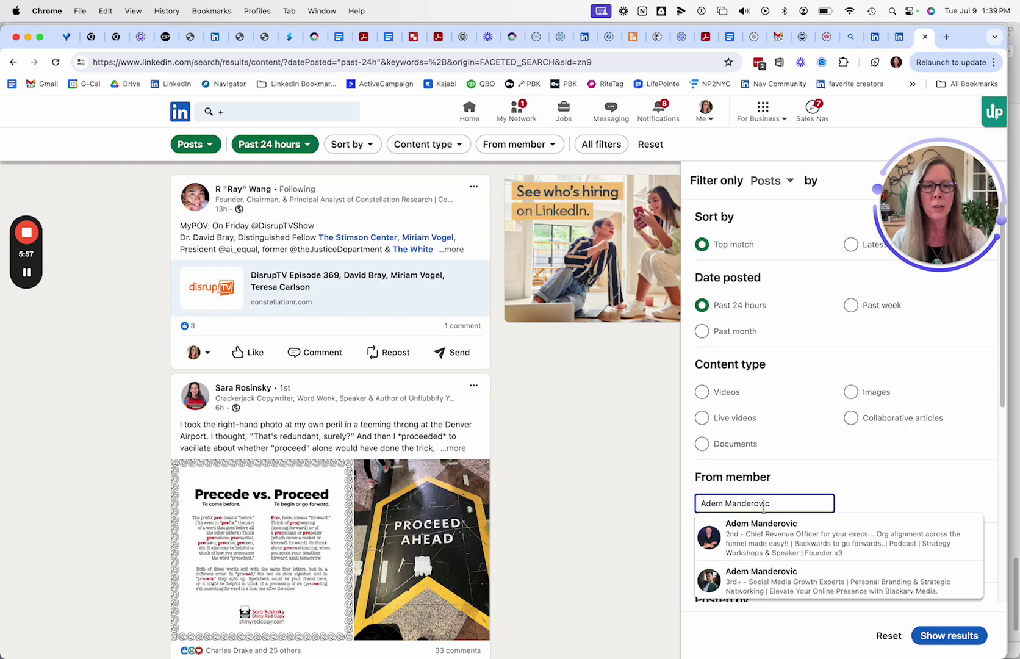
click(731, 534)
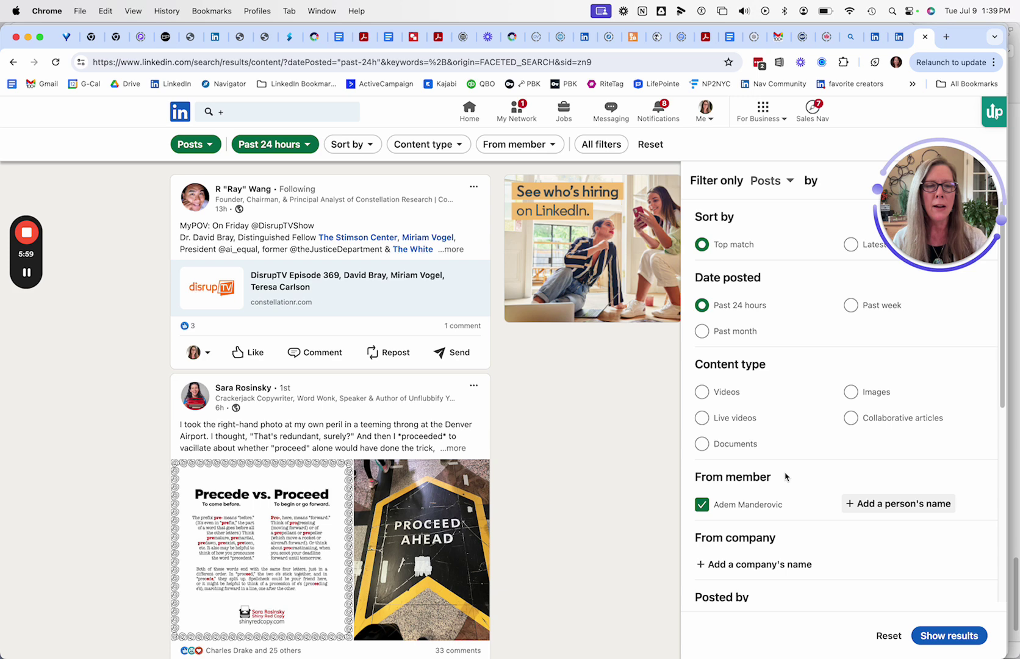
Close the extra profile tab and go back to the 'predictable revenue model' post results
click(878, 40)
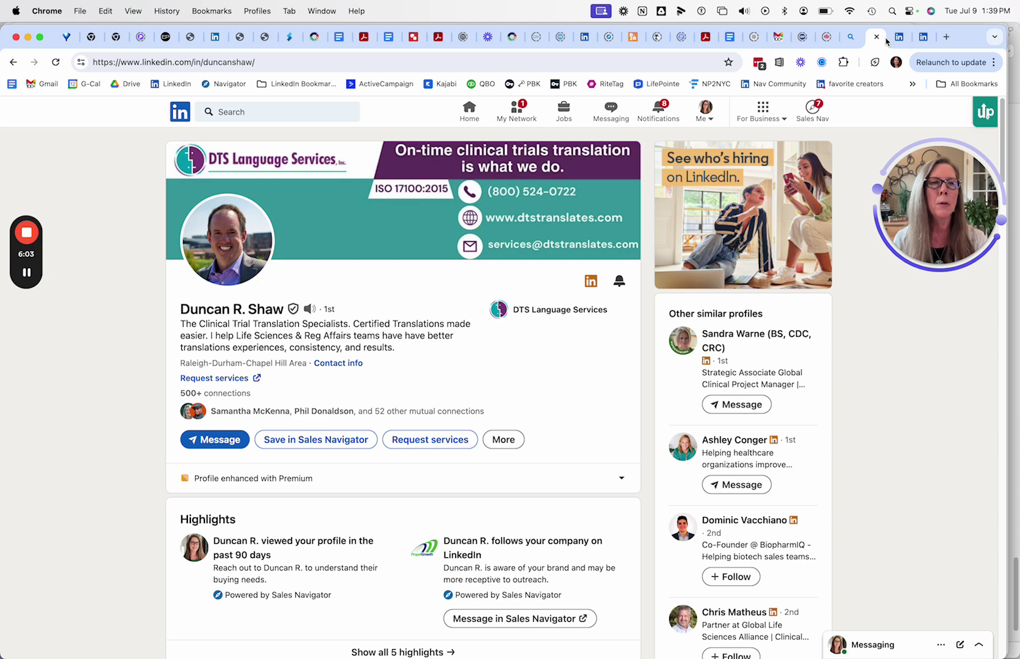
click(875, 37)
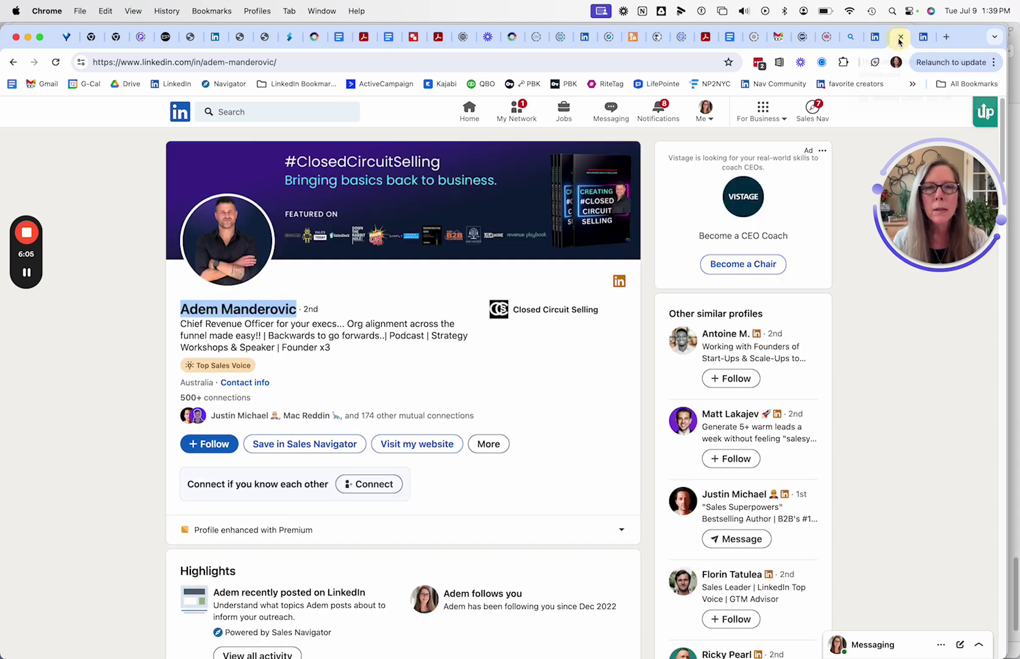
click(13, 61)
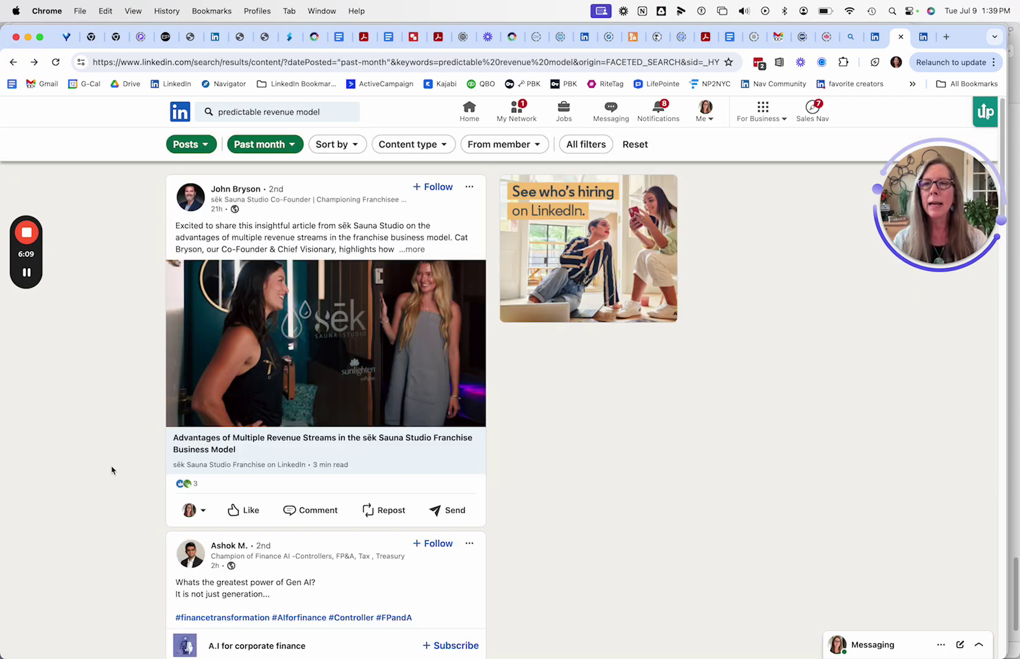
Check who reacted to the subscription economy post, then close the reactions list
scroll(293, 439, down, 20)
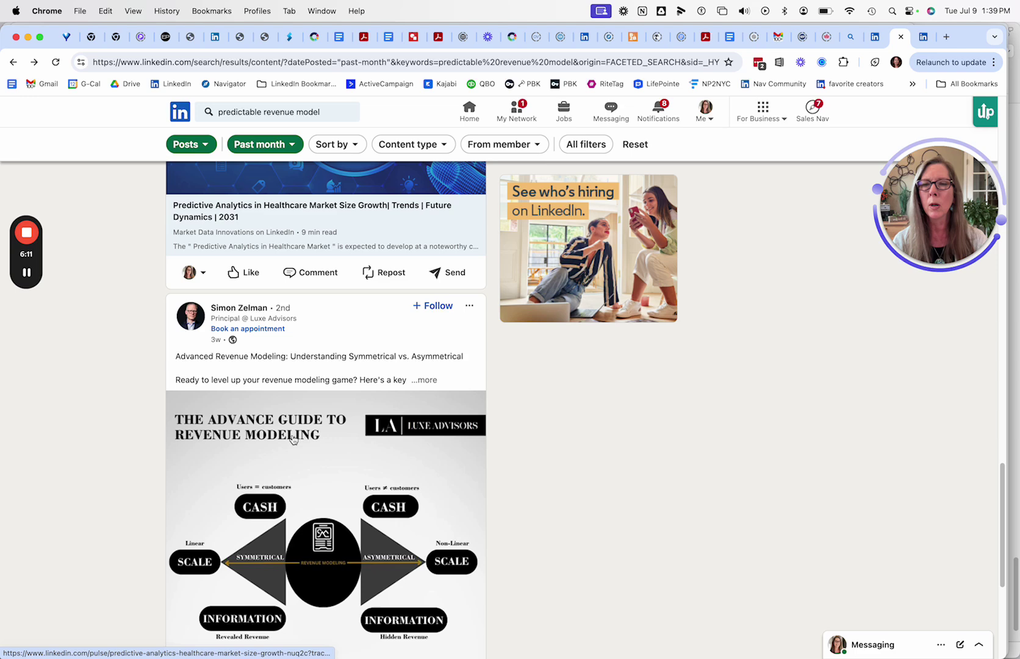
scroll(293, 439, down, 15)
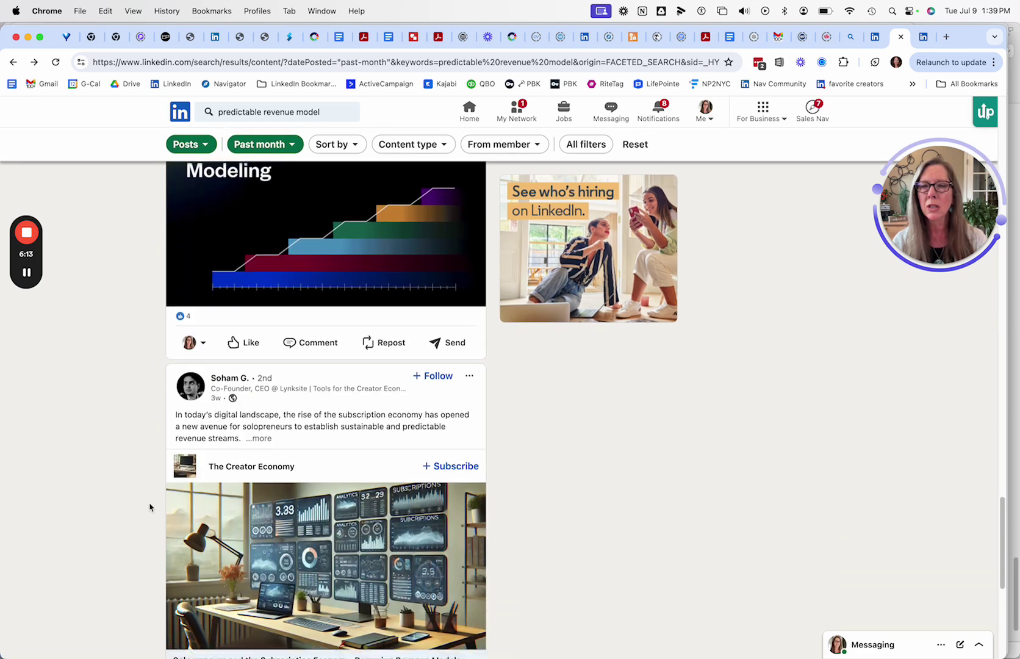
scroll(149, 507, down, 5)
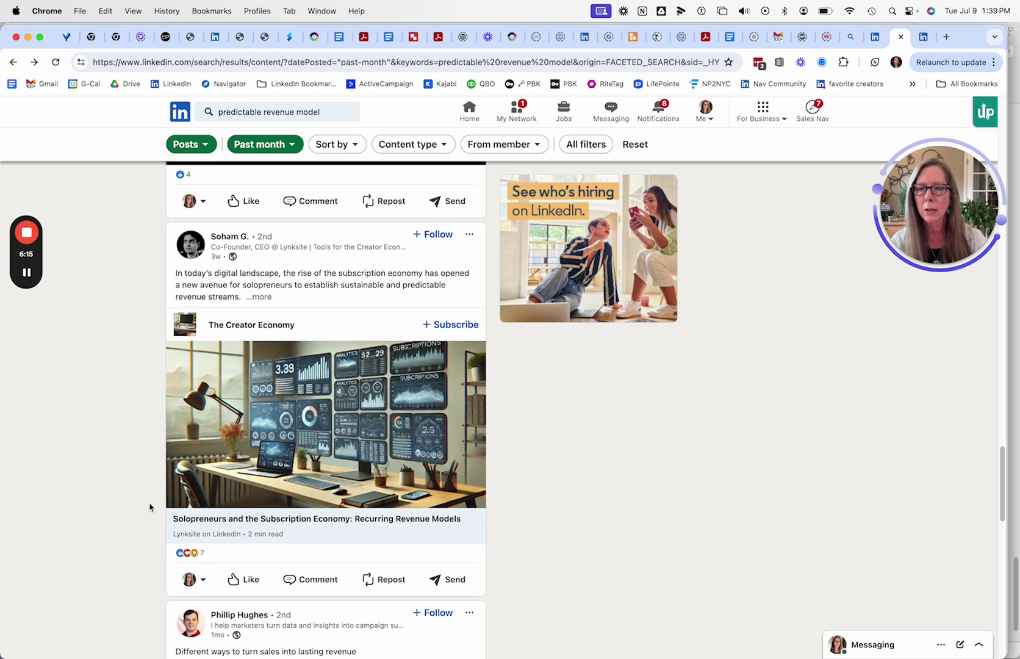
scroll(129, 509, down, 1)
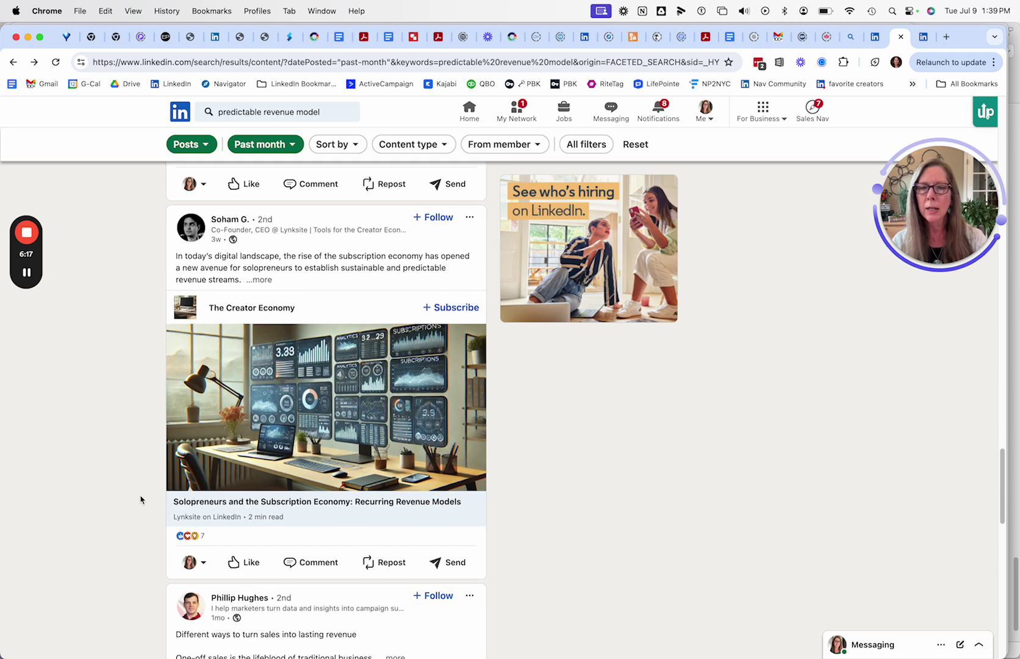
click(203, 537)
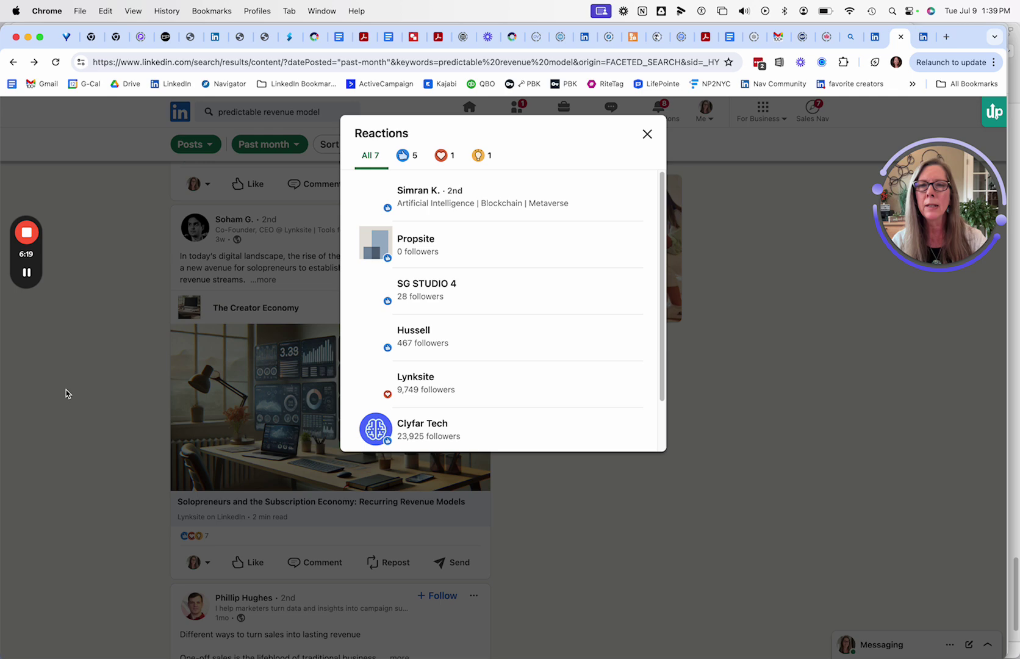
scroll(542, 352, down, 2)
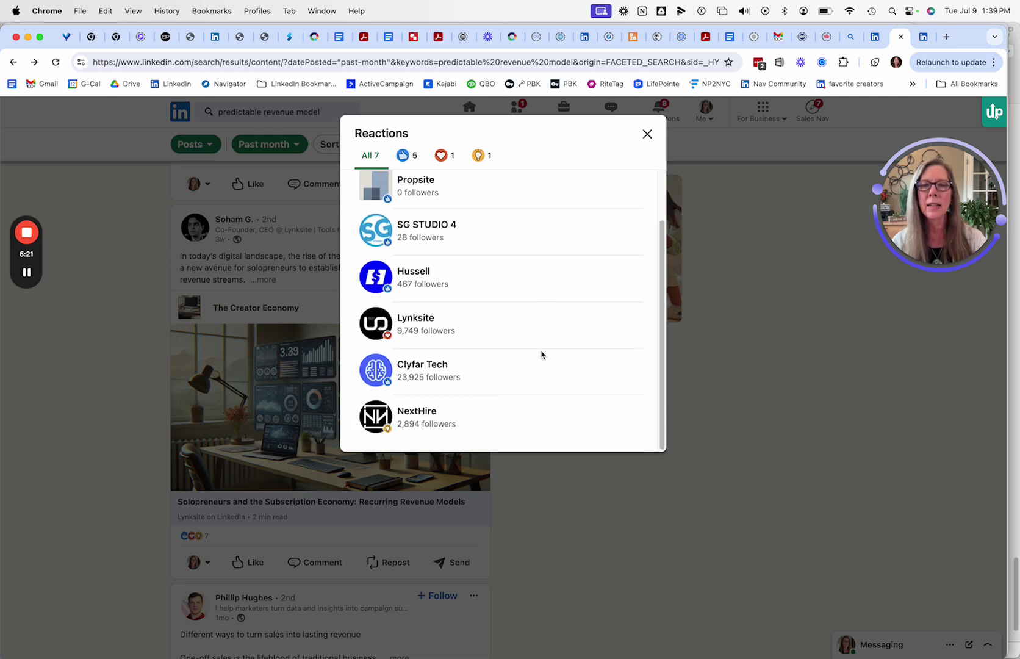
scroll(540, 354, up, 2)
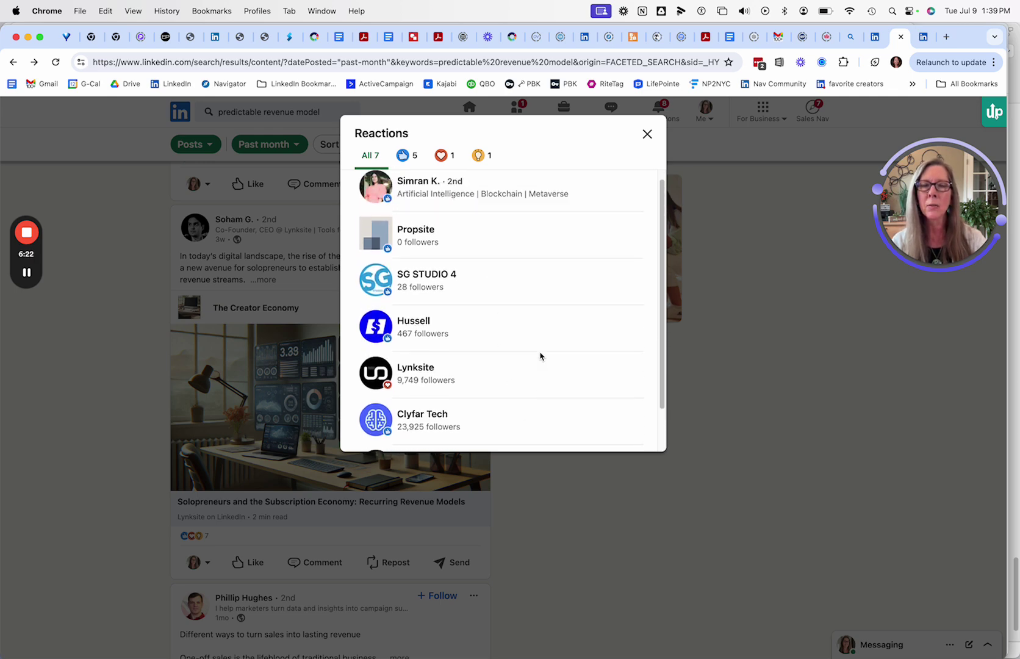
click(645, 134)
Scroll further down the results to the 'Tired of the Rollercoaster Revenue Ride?' post
scroll(78, 532, down, 4)
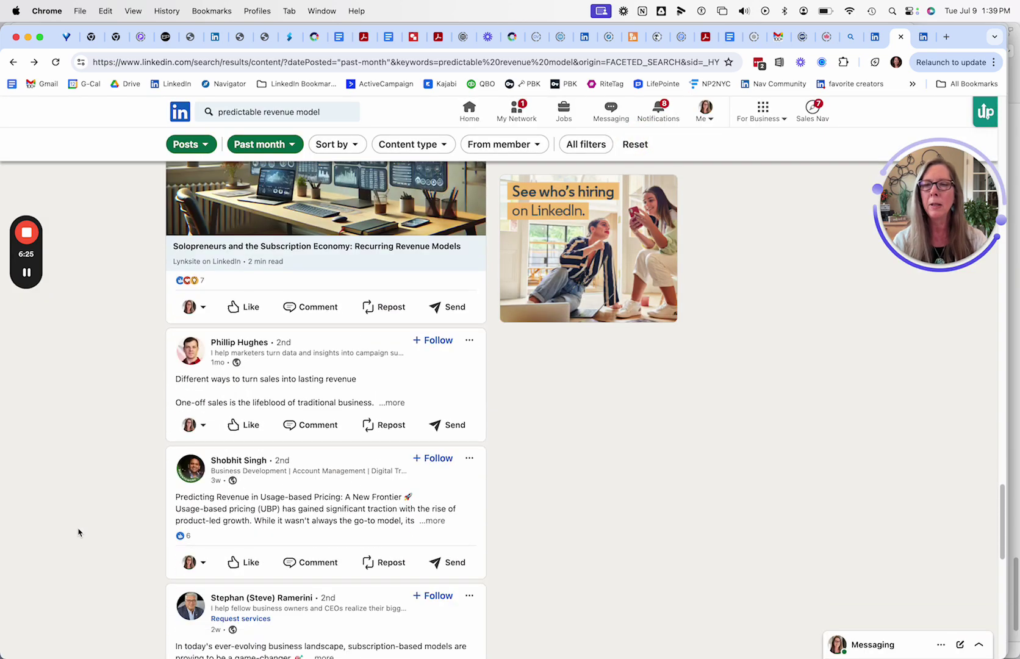
scroll(78, 531, down, 2)
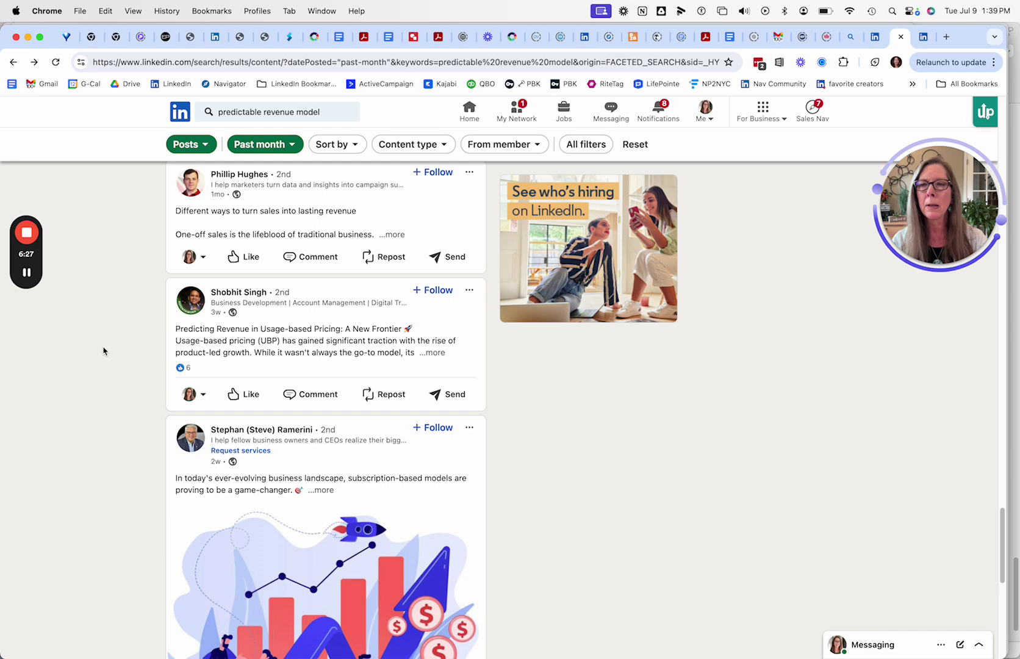
scroll(103, 350, down, 2)
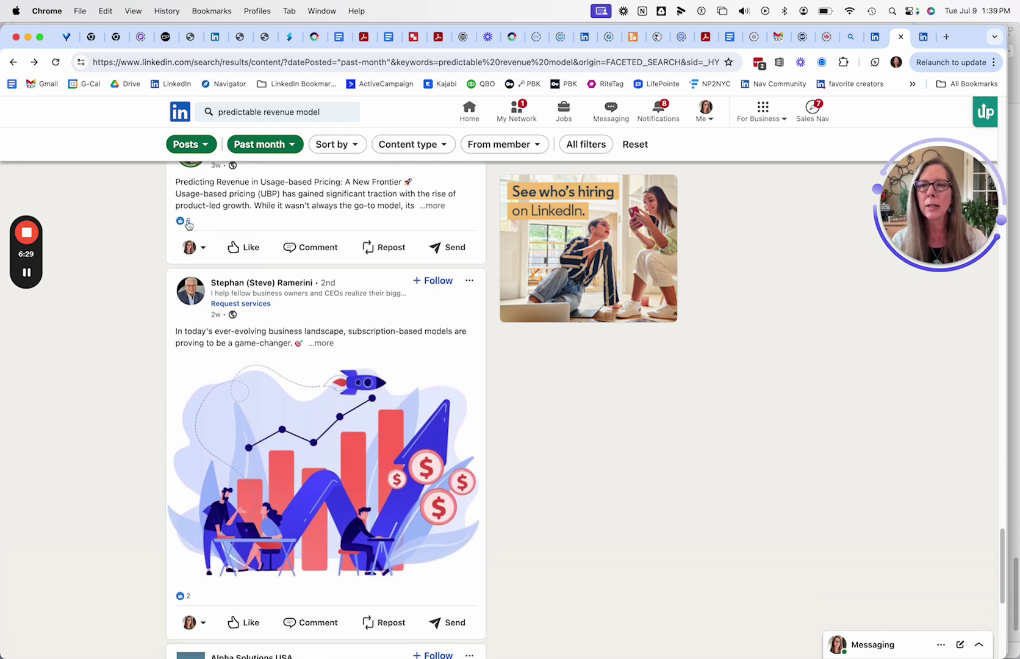
scroll(105, 363, down, 6)
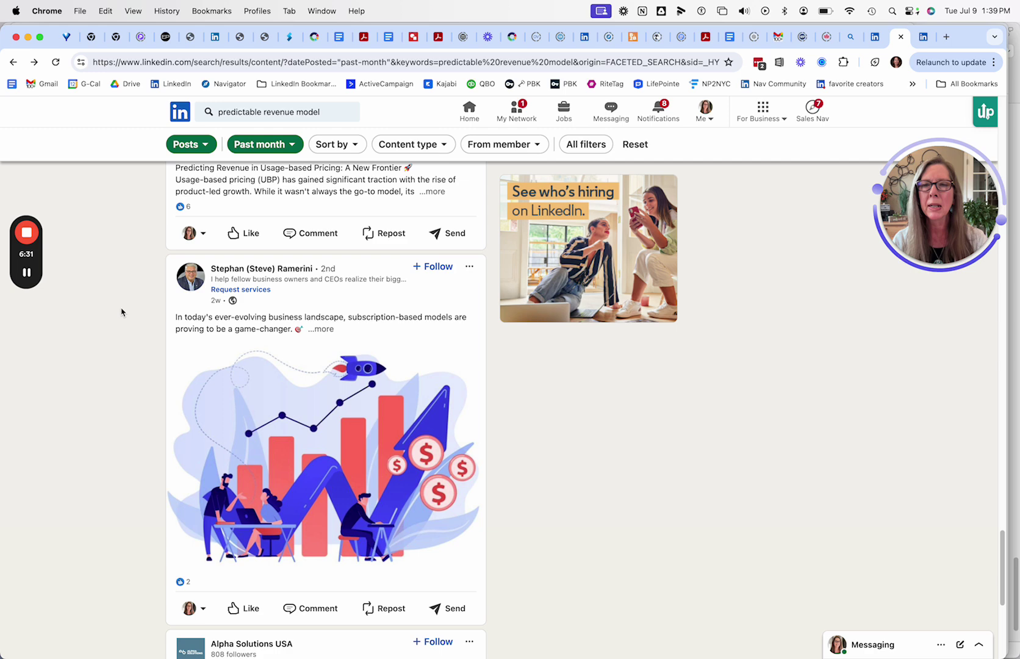
scroll(105, 364, down, 6)
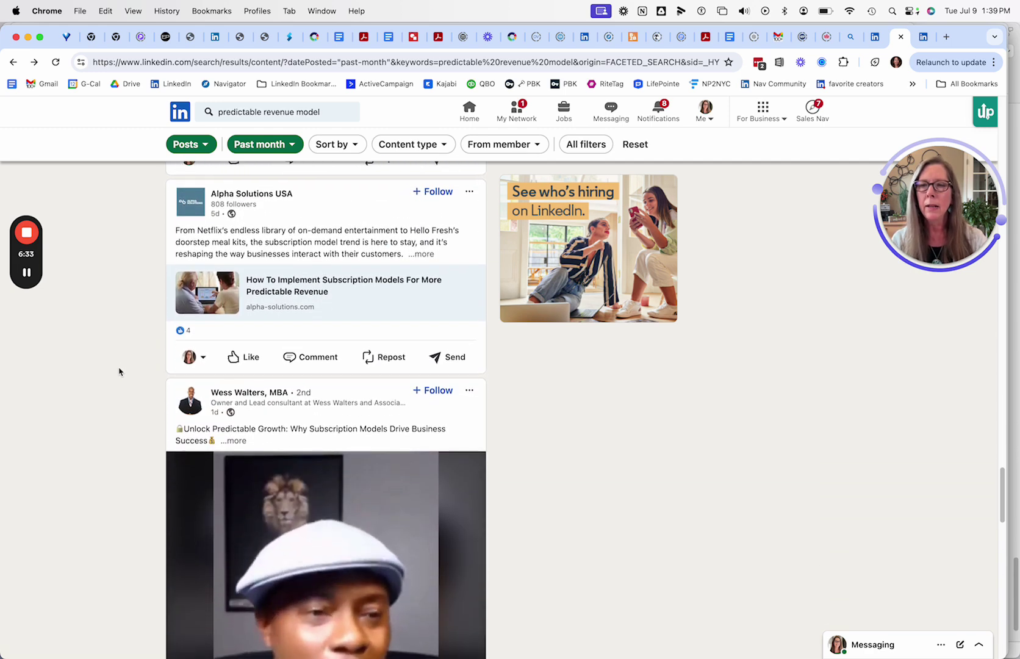
scroll(128, 455, down, 7)
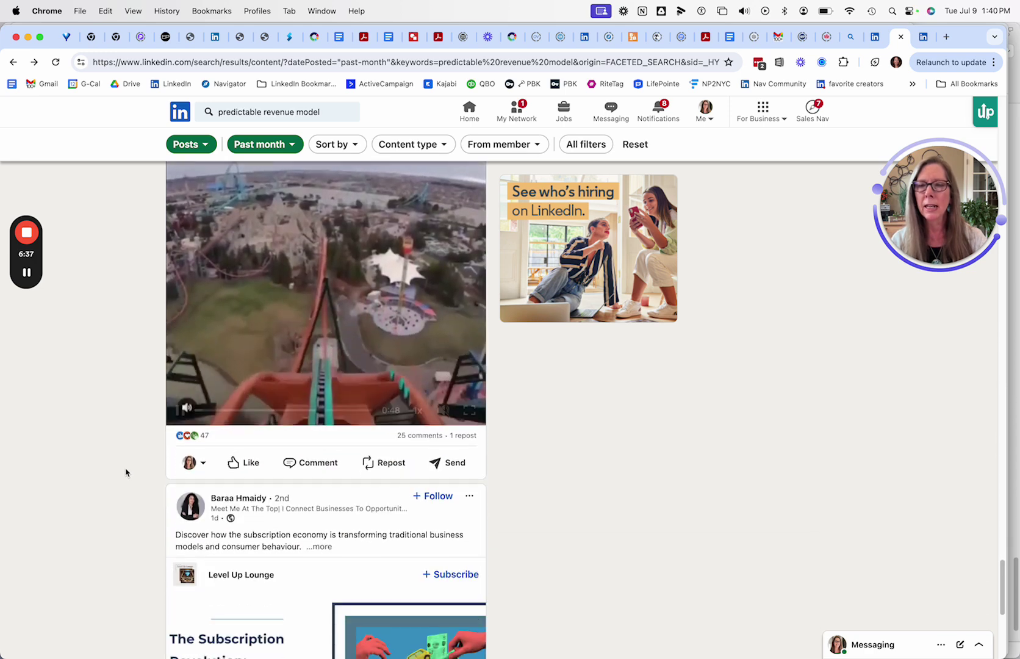
scroll(125, 473, down, 1)
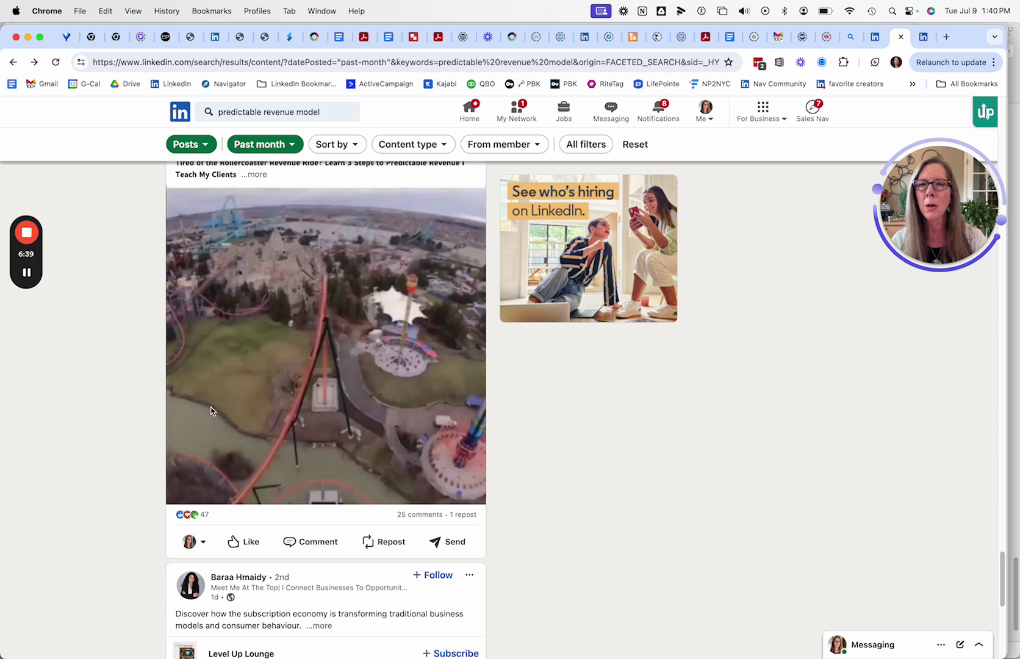
scroll(210, 410, up, 2)
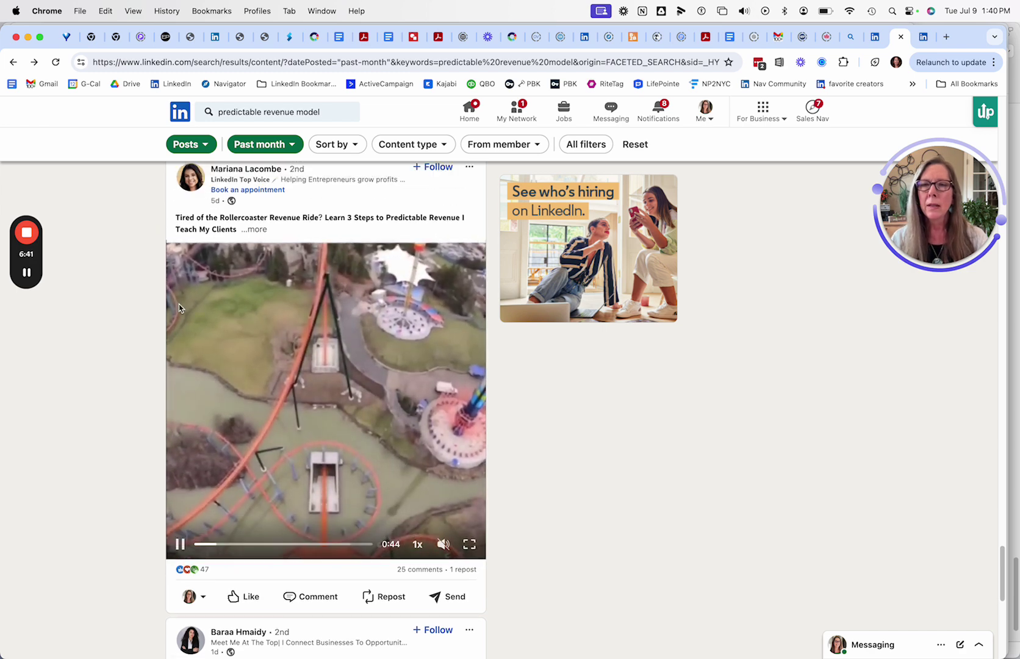
scroll(257, 251, up, 1)
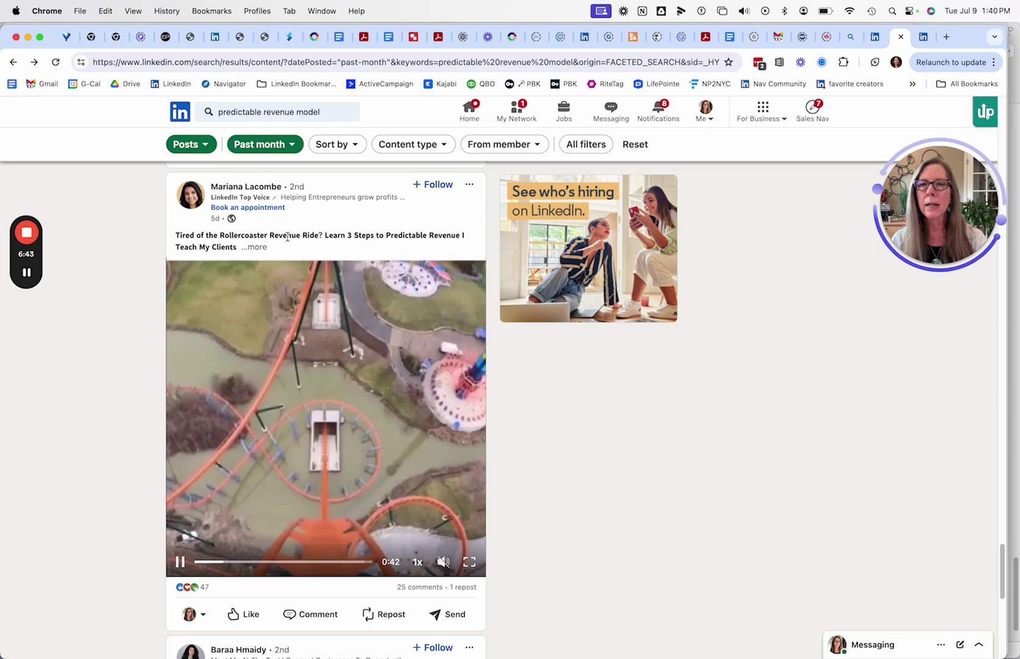
Expand the Rollercoaster Revenue Ride post and read through its full text
click(255, 246)
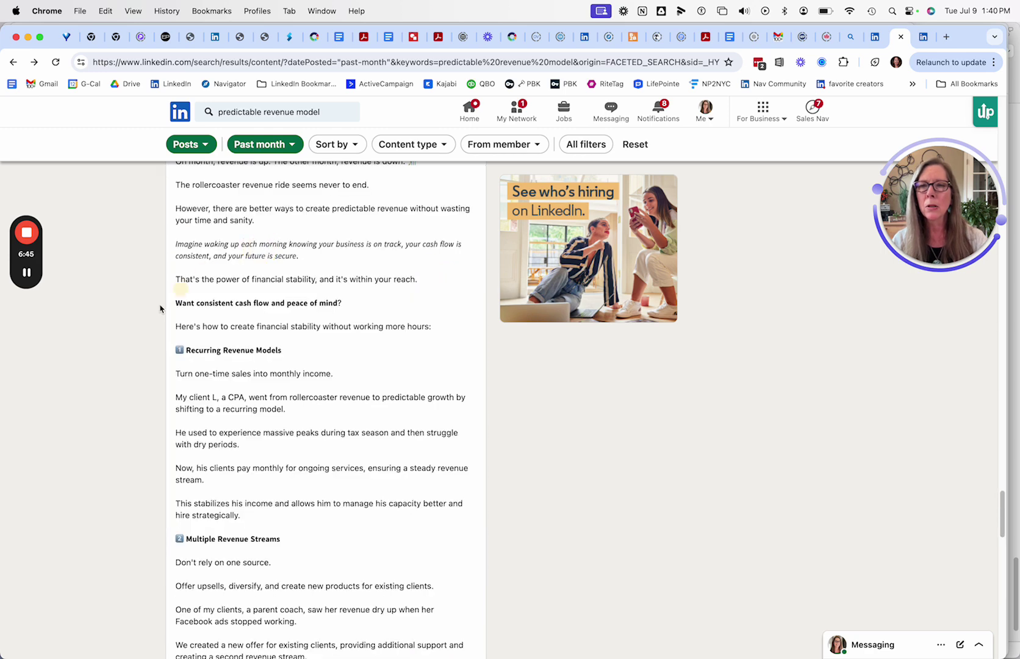
scroll(298, 348, up, 5)
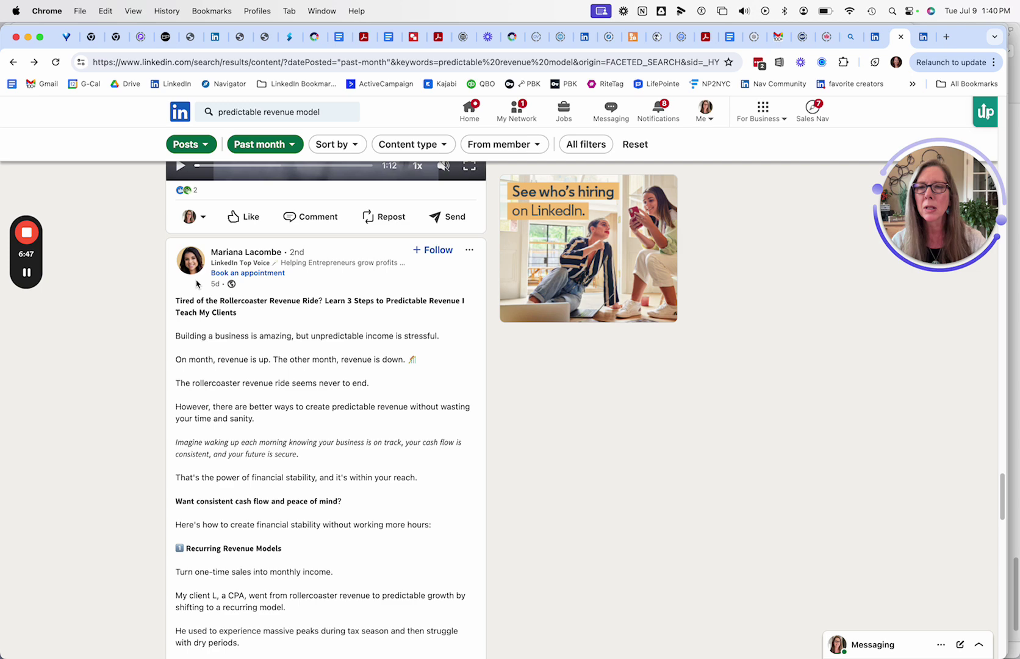
scroll(267, 382, down, 3)
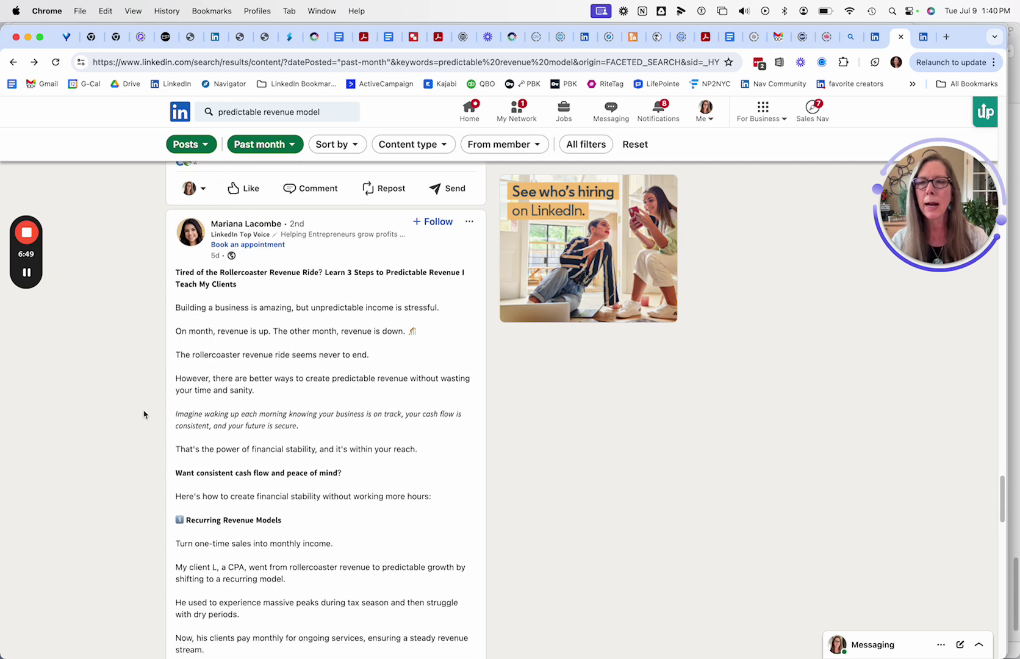
scroll(268, 382, down, 12)
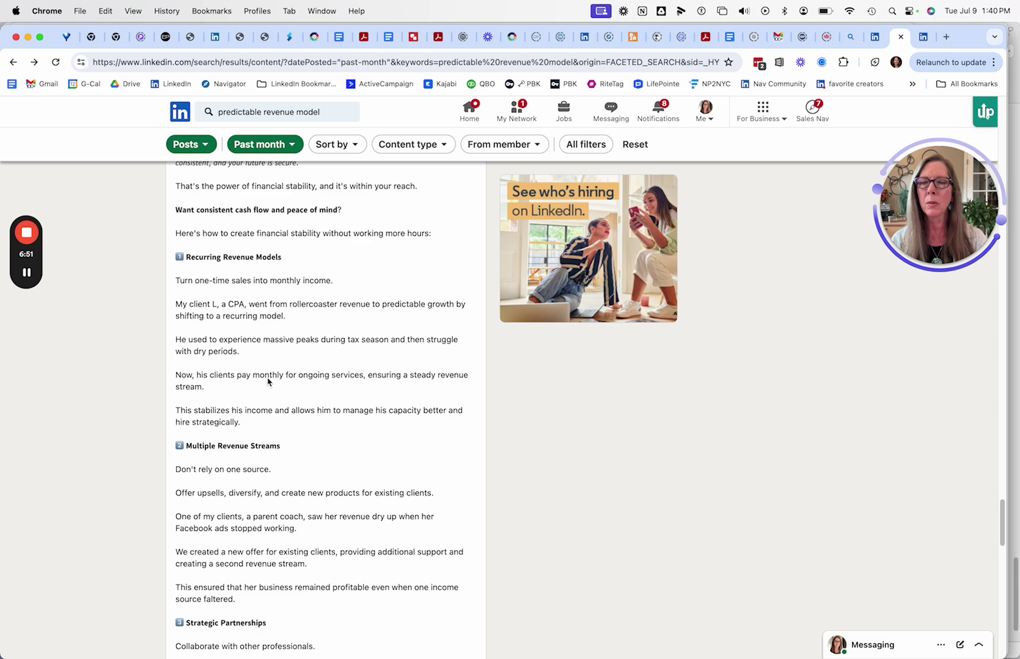
scroll(267, 379, down, 3)
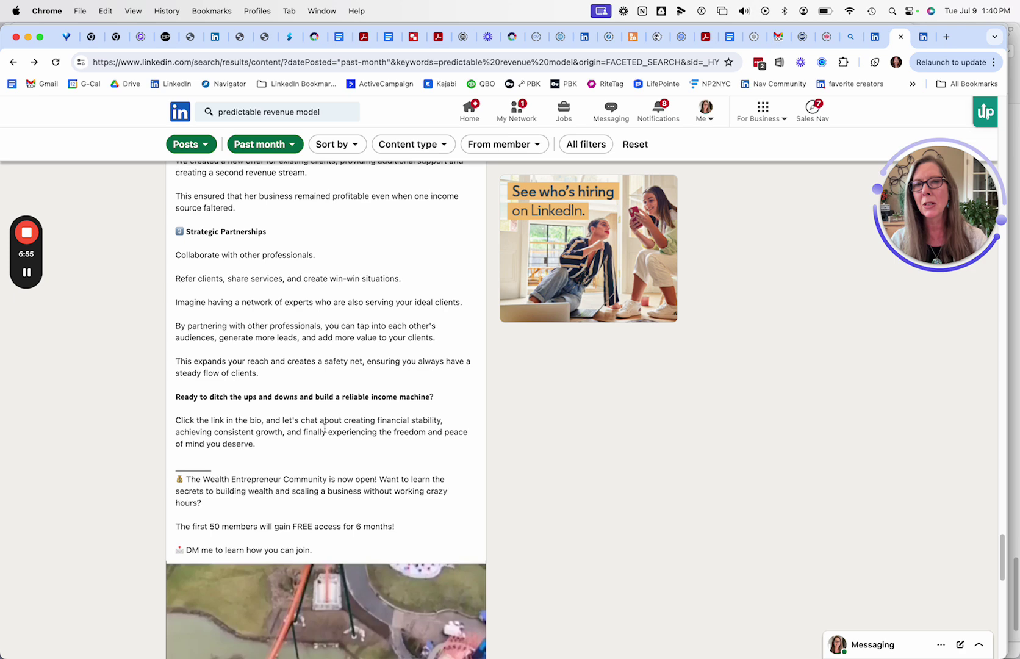
scroll(325, 425, up, 1)
scroll(324, 425, down, 13)
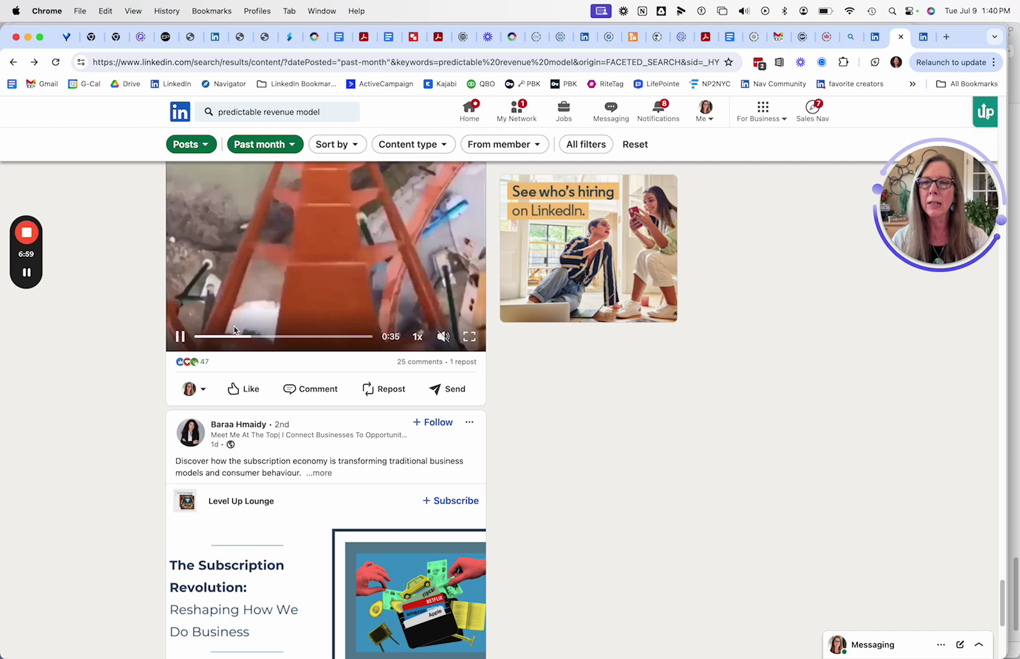
Review who reacted to the Rollercoaster Revenue Ride post, then close the Reactions list
click(203, 375)
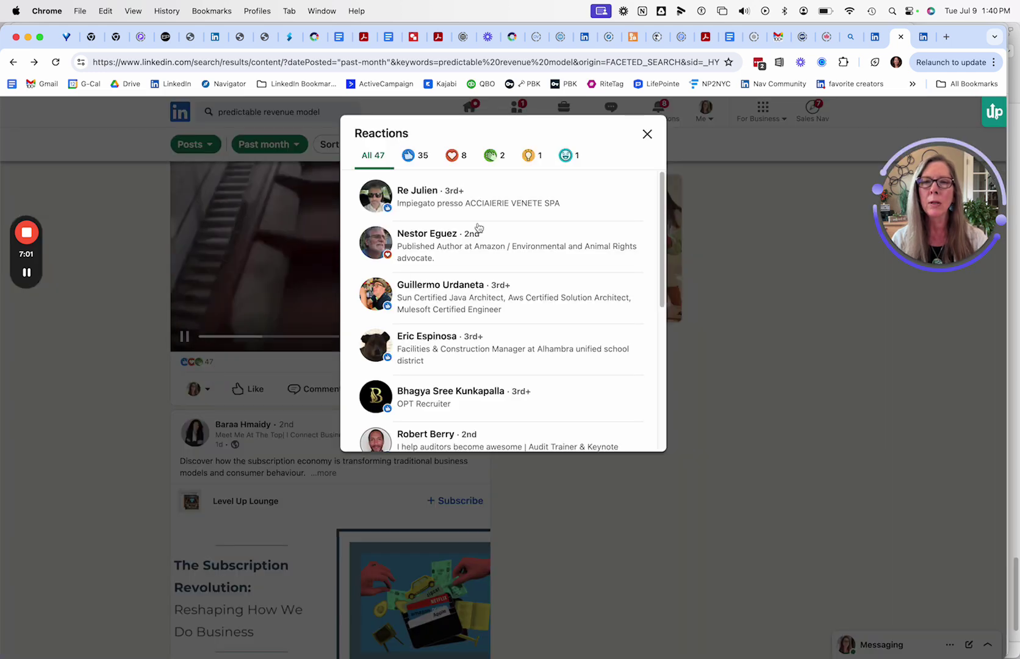
scroll(540, 393, down, 2)
scroll(540, 392, down, 4)
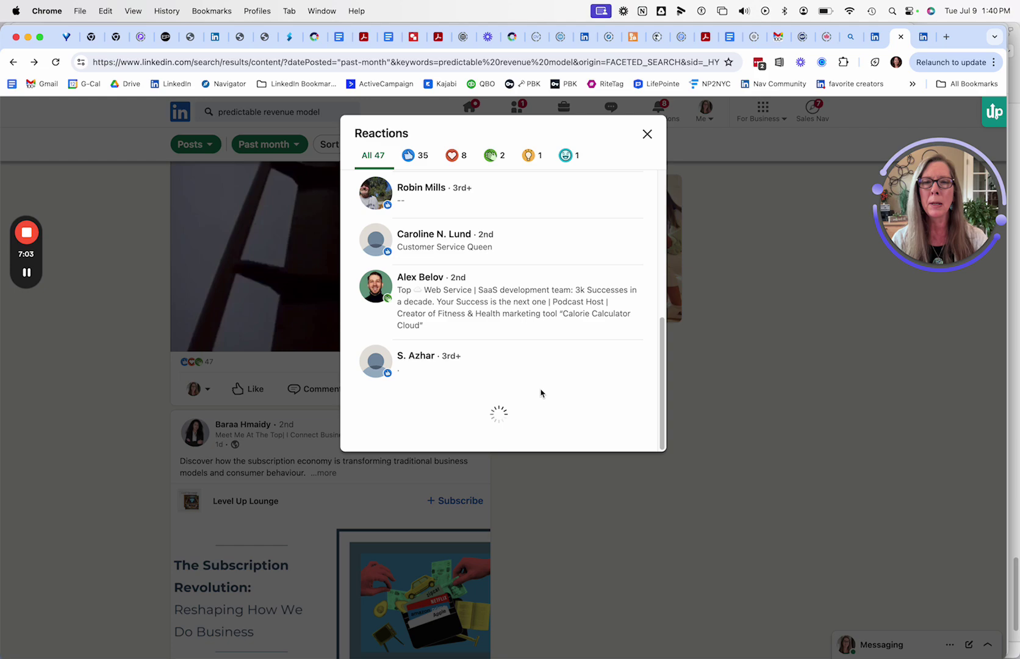
click(647, 136)
Select the revenue post author's full name in the post header
scroll(99, 329, up, 10)
scroll(101, 330, up, 10)
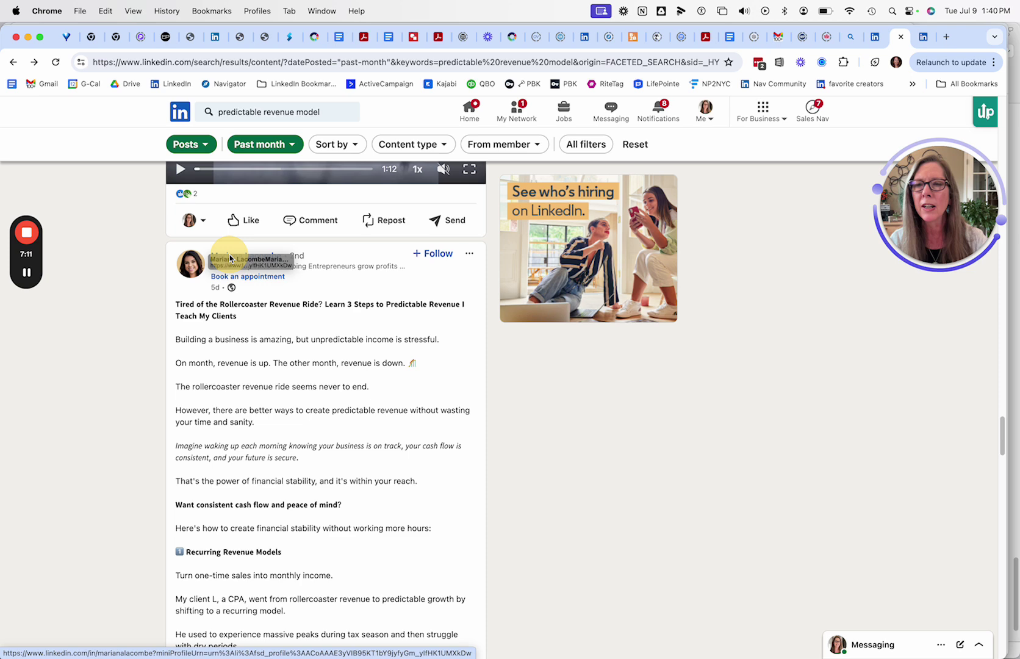
drag(211, 258, 276, 255)
key(super+c)
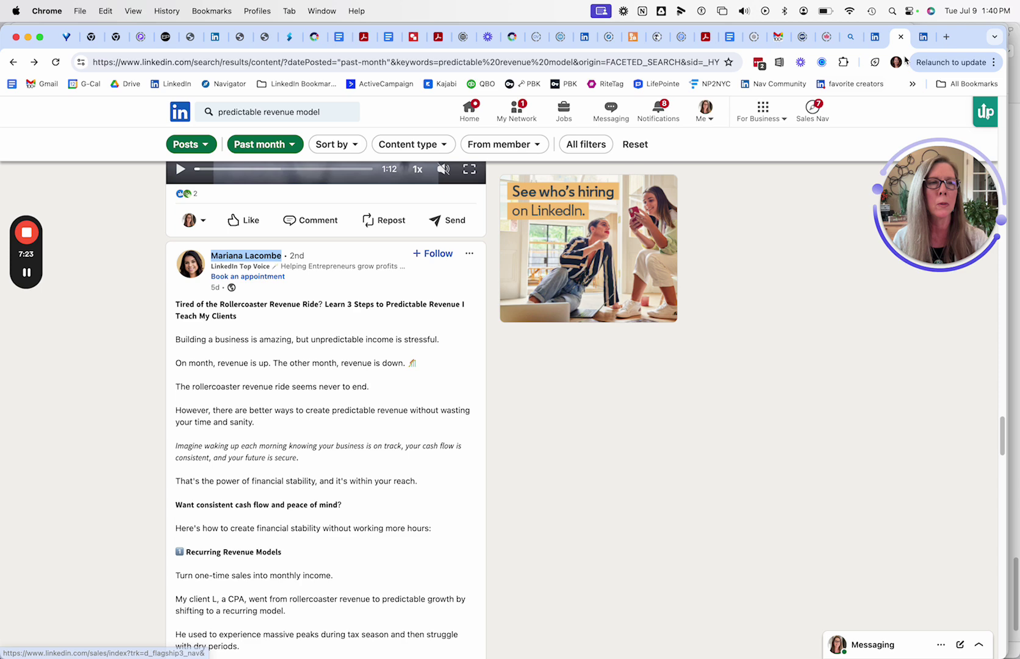
On the past-24-hours '+' search, add the pasted author as a second From member and show results
click(923, 37)
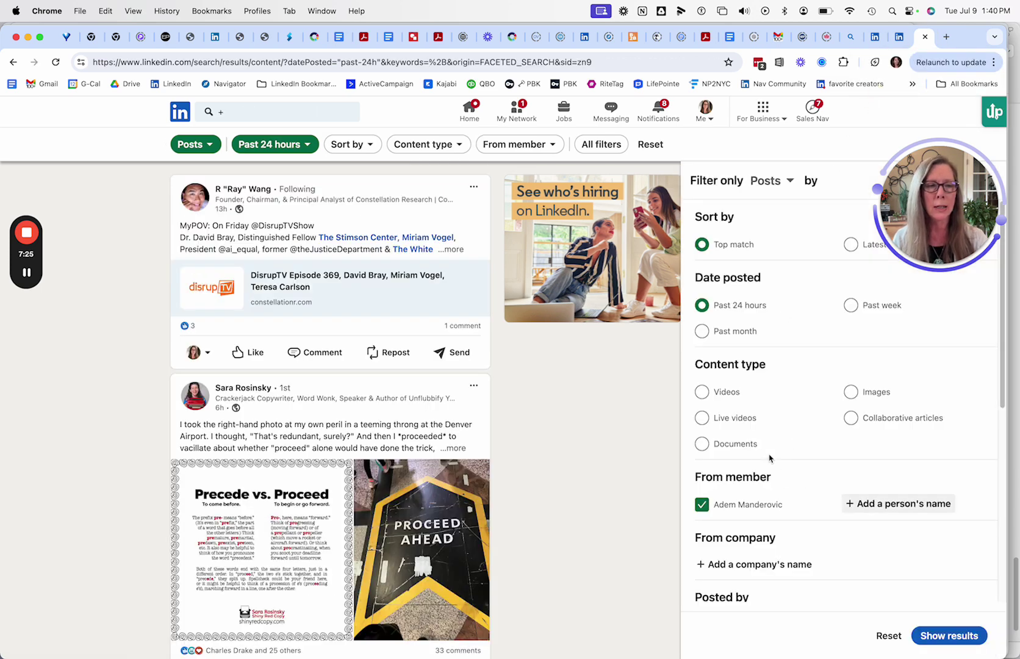
click(861, 501)
key(super+v)
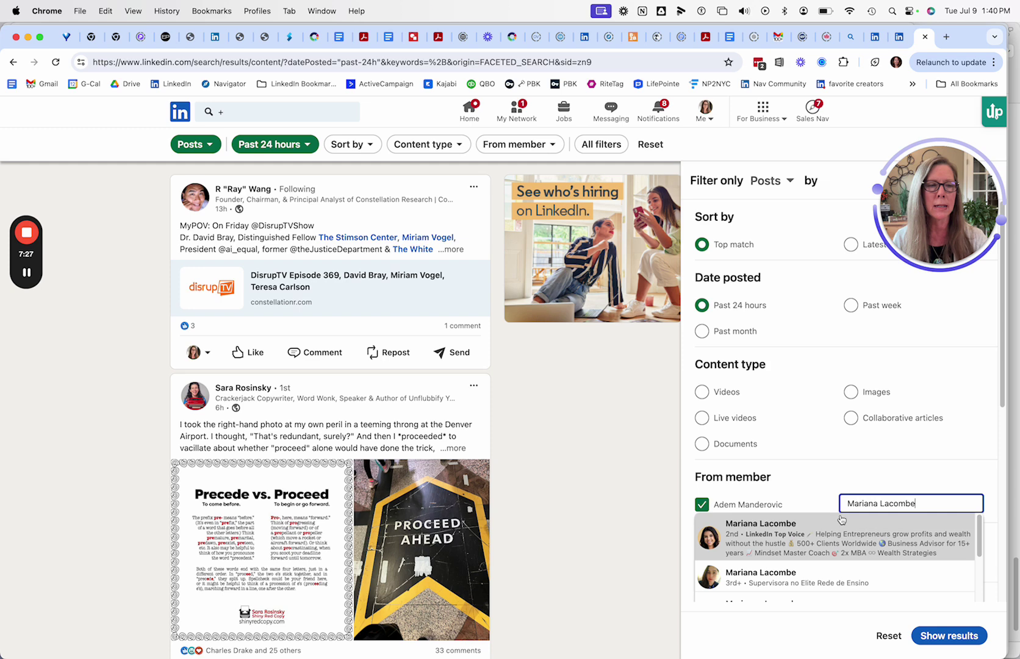
click(731, 533)
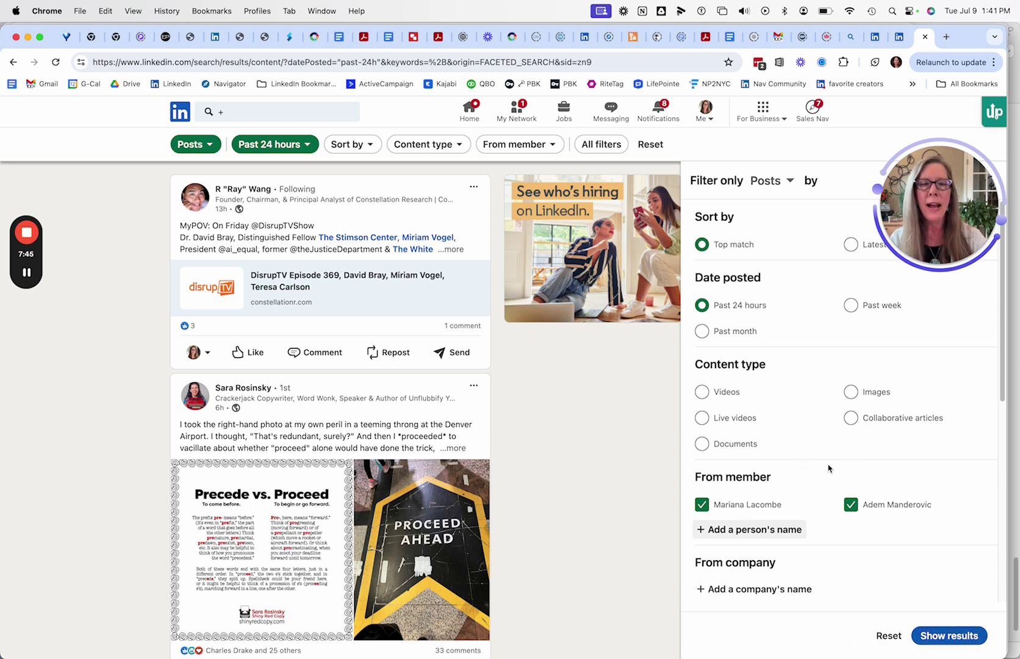
click(947, 634)
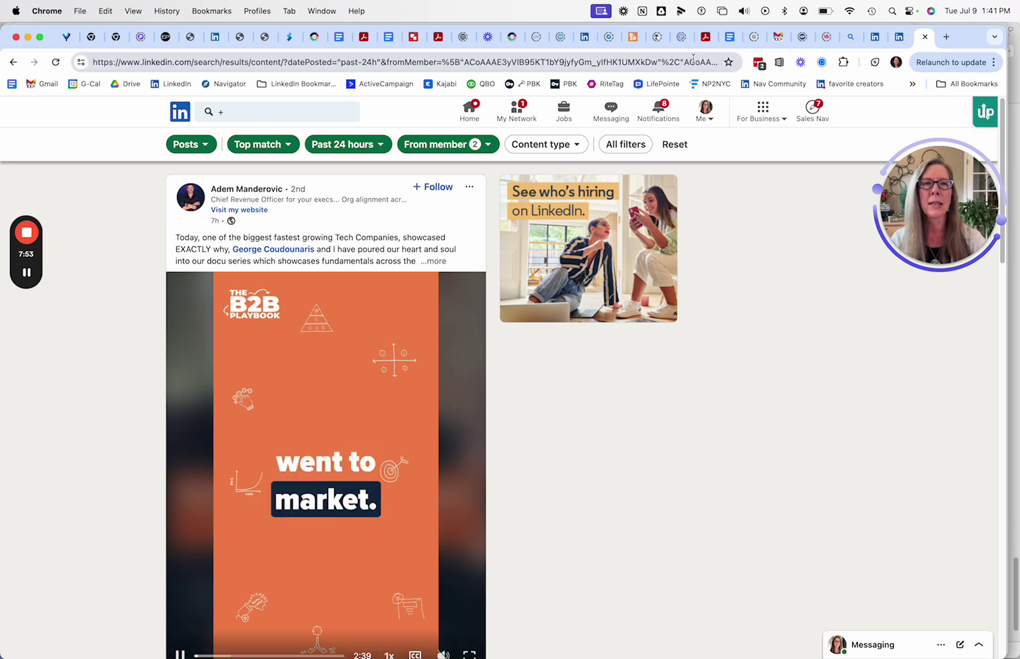
Bookmark the two-member '+' search into the LinkedIn Bookmarks folder and check it there
click(728, 63)
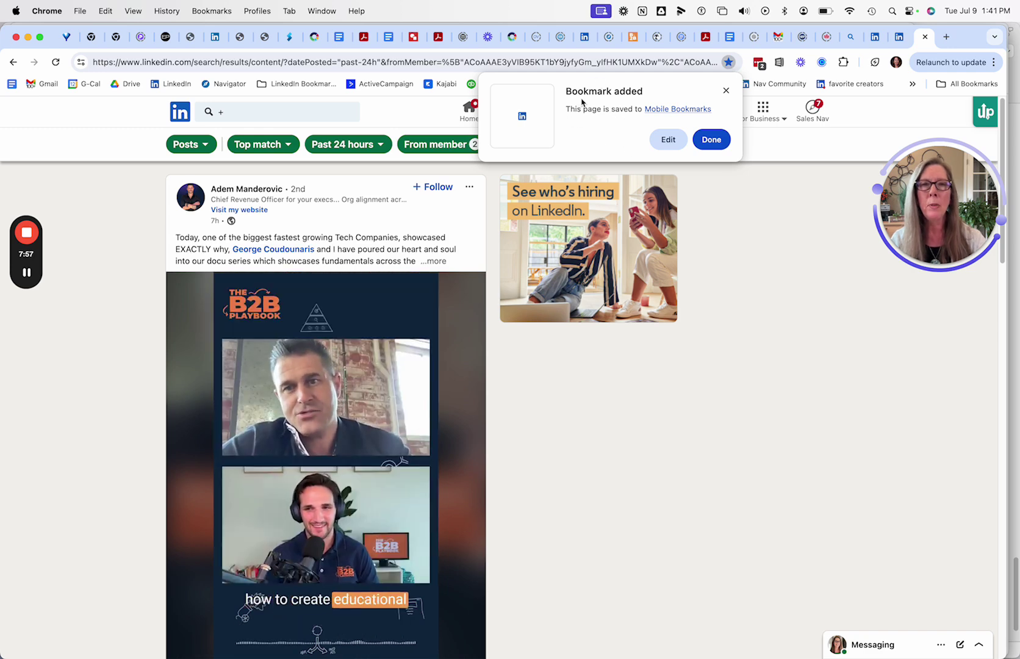
click(666, 111)
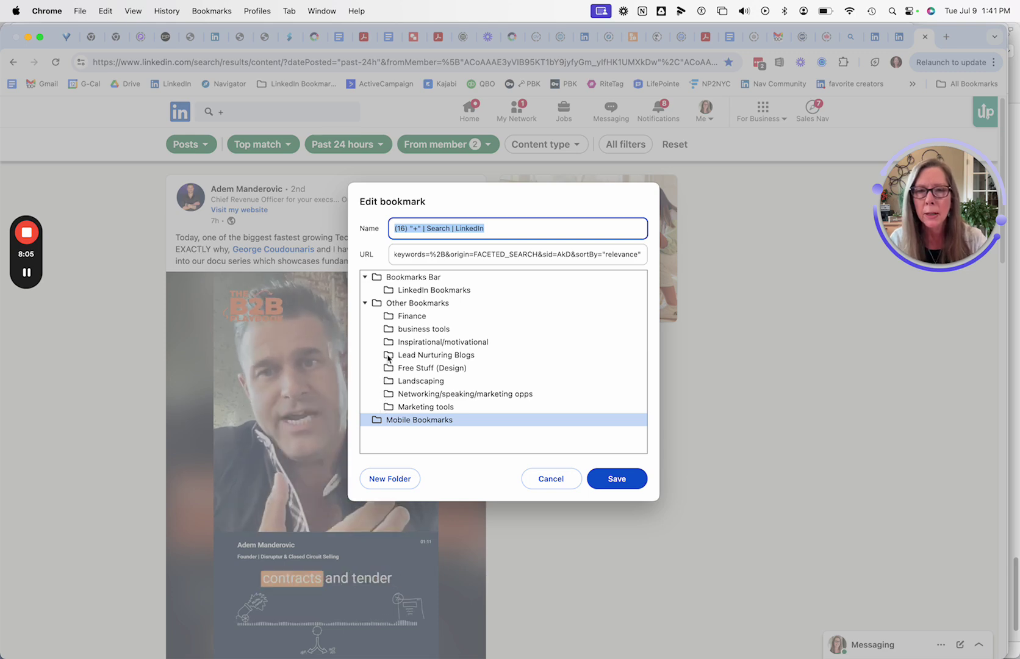
click(418, 291)
click(613, 479)
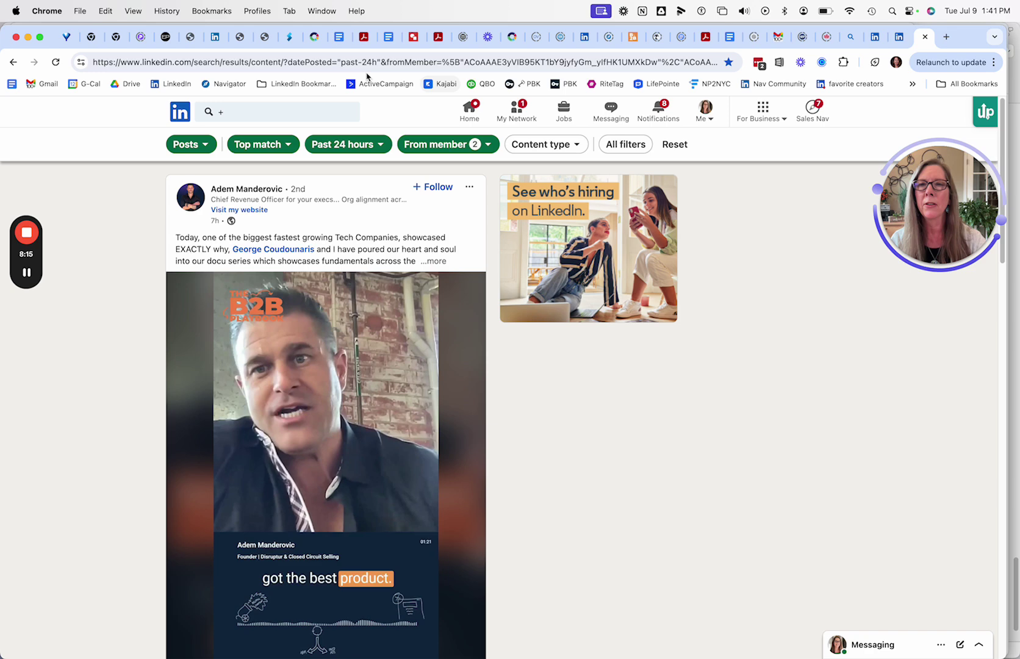
click(299, 85)
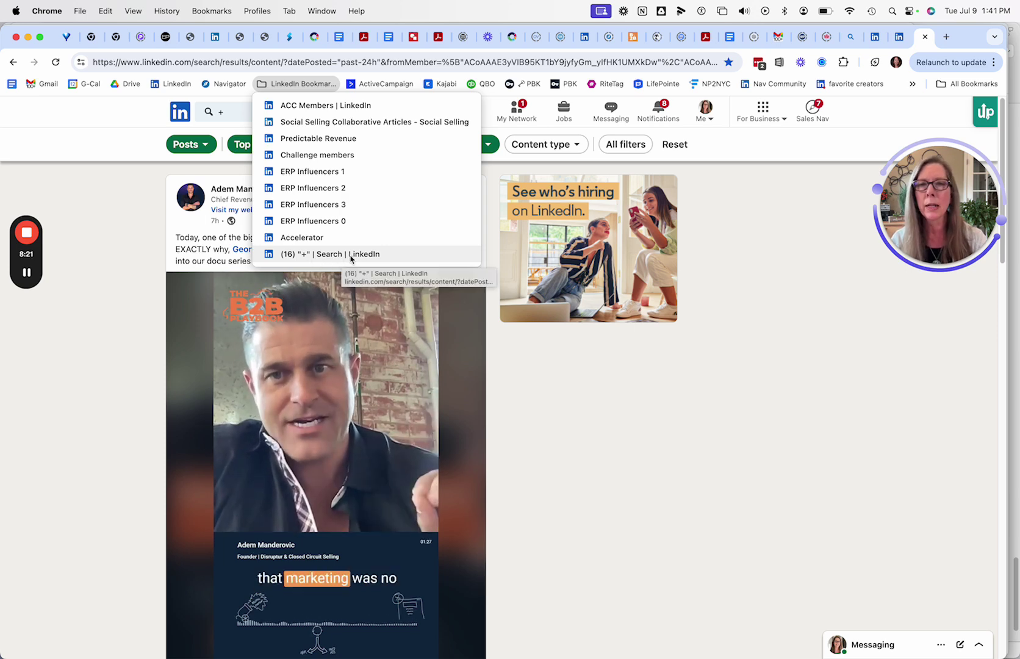
click(126, 398)
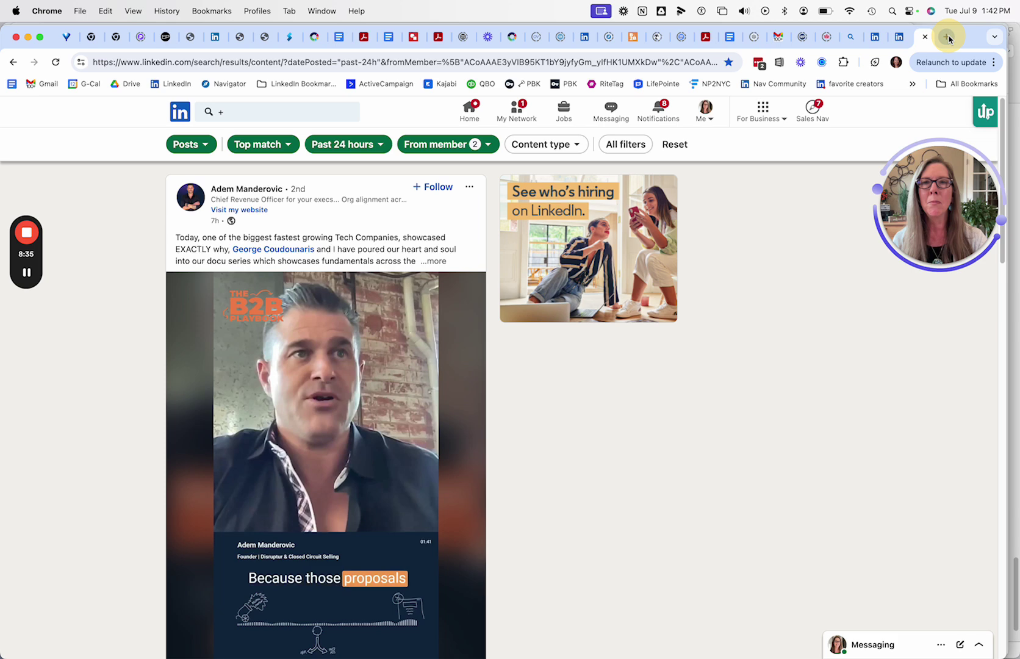
In a new tab, go from the 'pro' suggestion's Prospecting Accelerator page to the PropelGrowth homepage
click(947, 37)
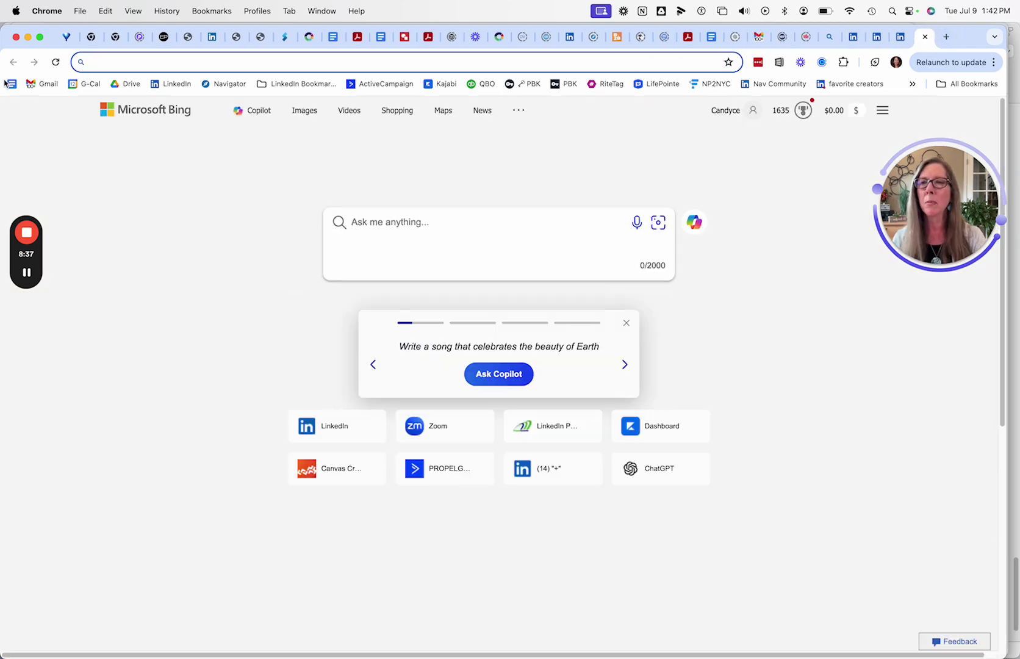
text(pro)
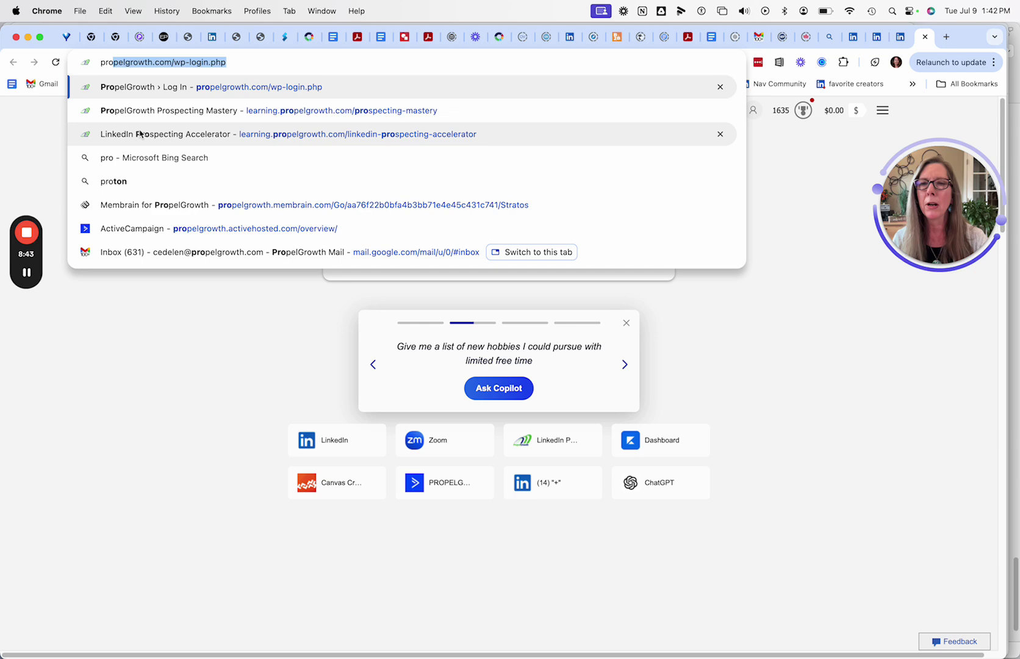
click(140, 134)
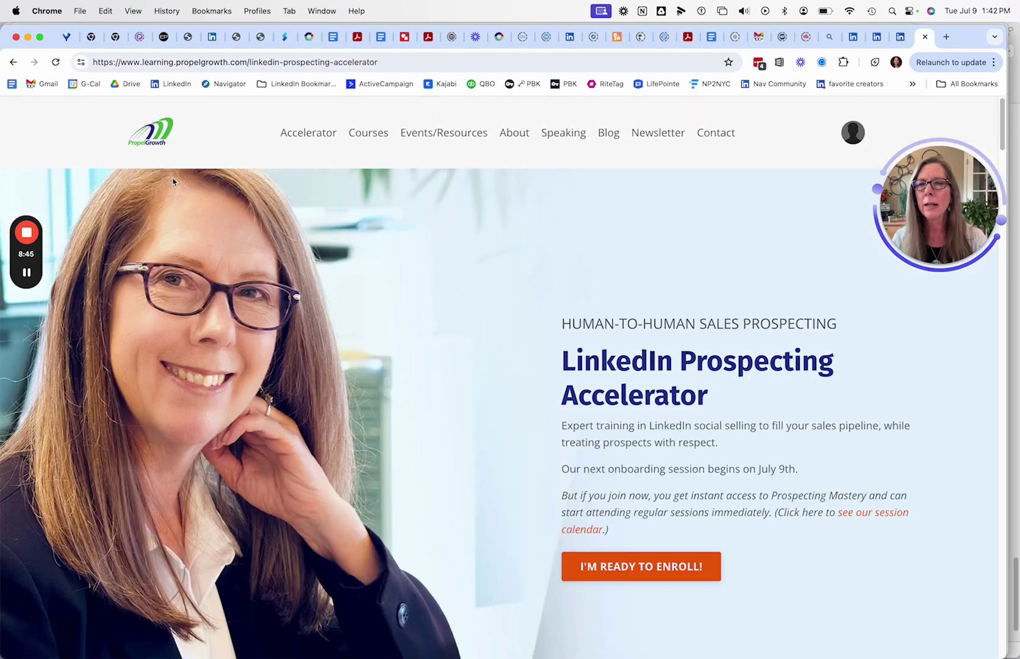
click(155, 129)
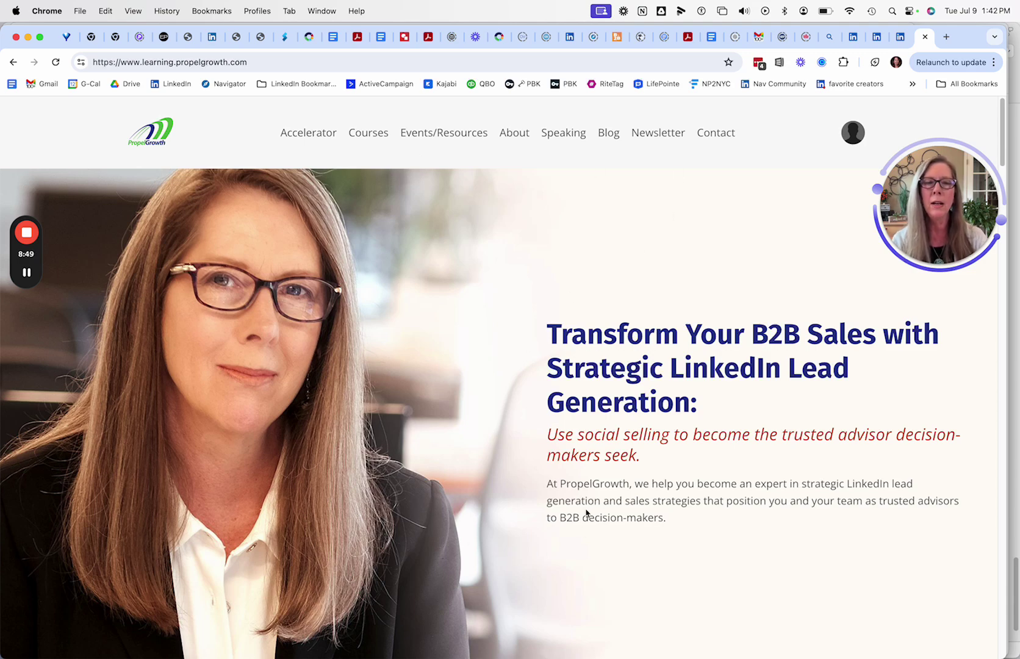
scroll(525, 473, down, 2)
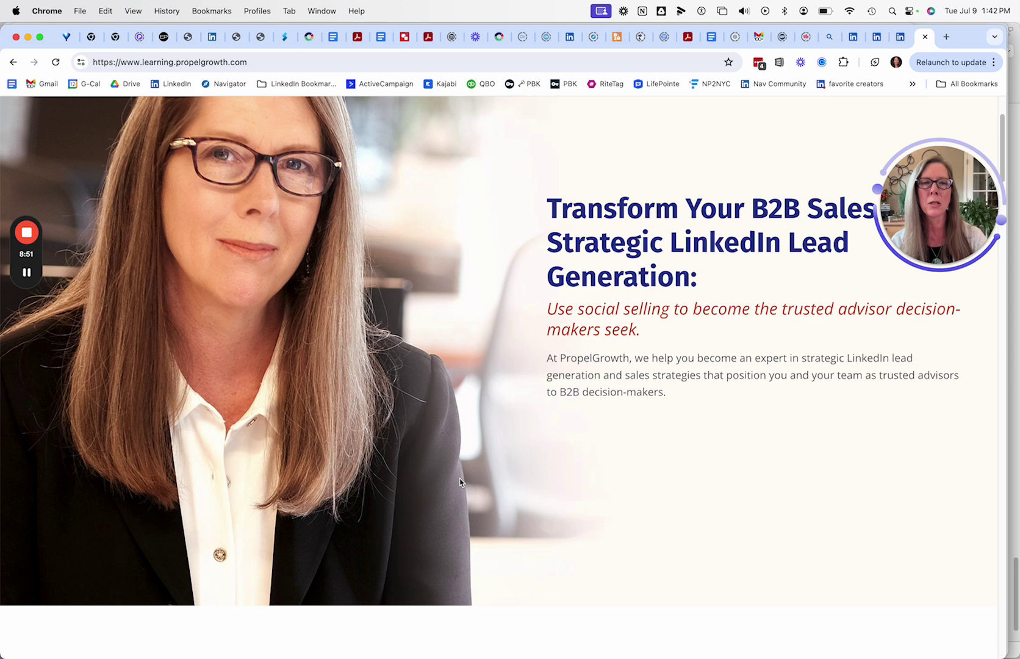
scroll(451, 476, up, 2)
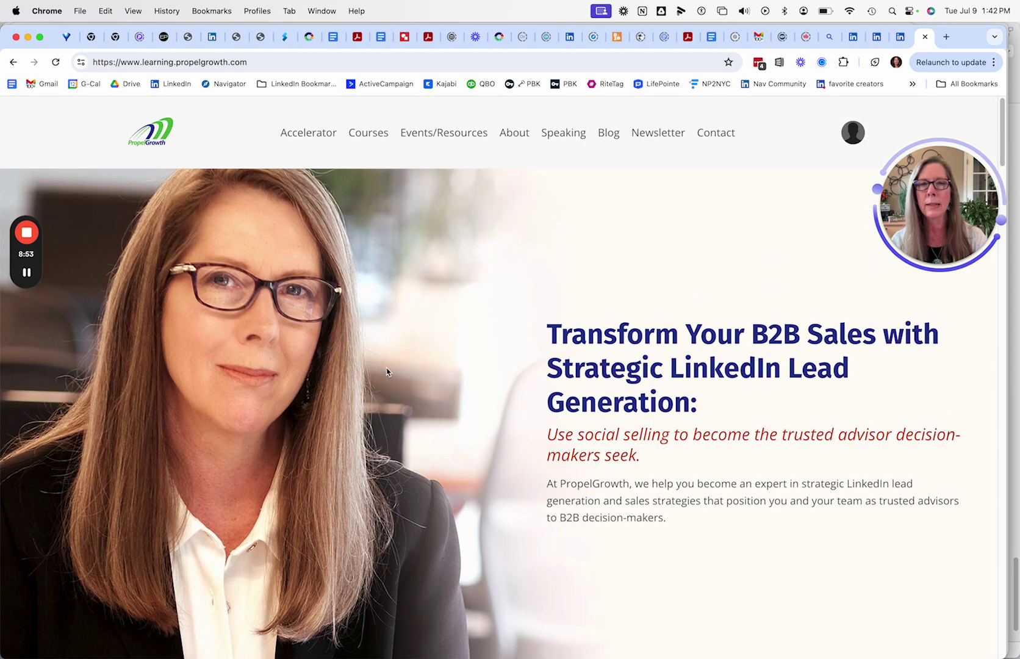